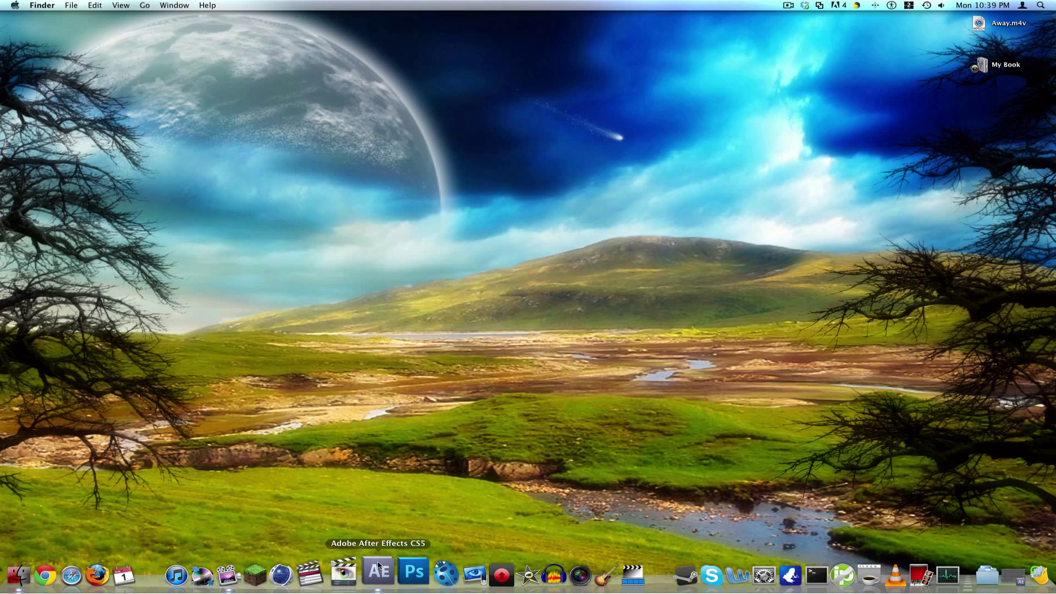
Launch After Effects CS5 from the Dock to get an empty Untitled Project
{"action": "left_click", "coordinate": [378, 569]}
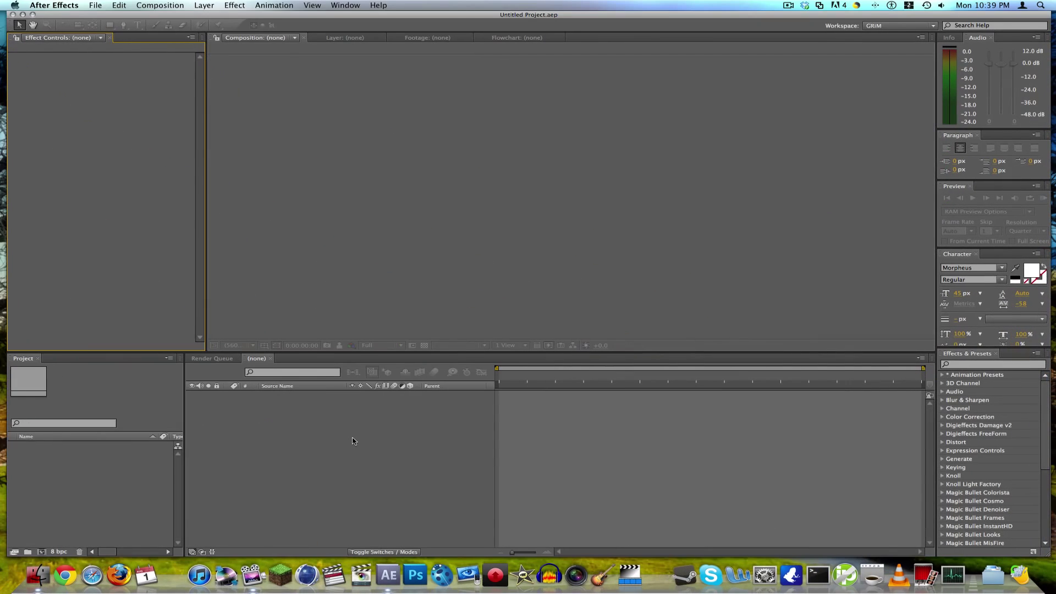
{"action": "left_click", "coordinate": [219, 359]}
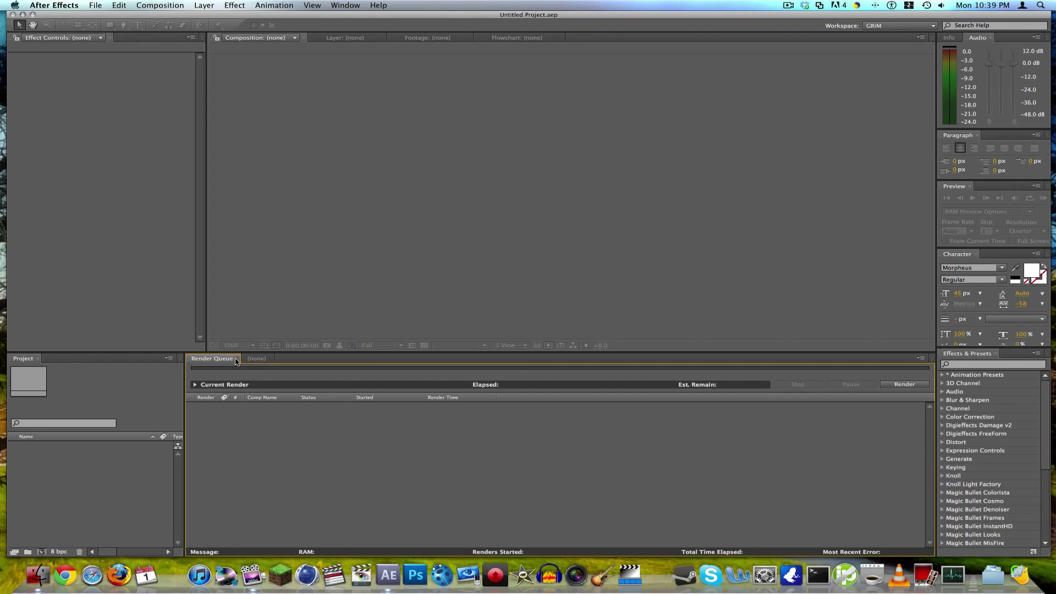
{"action": "left_click", "coordinate": [256, 359]}
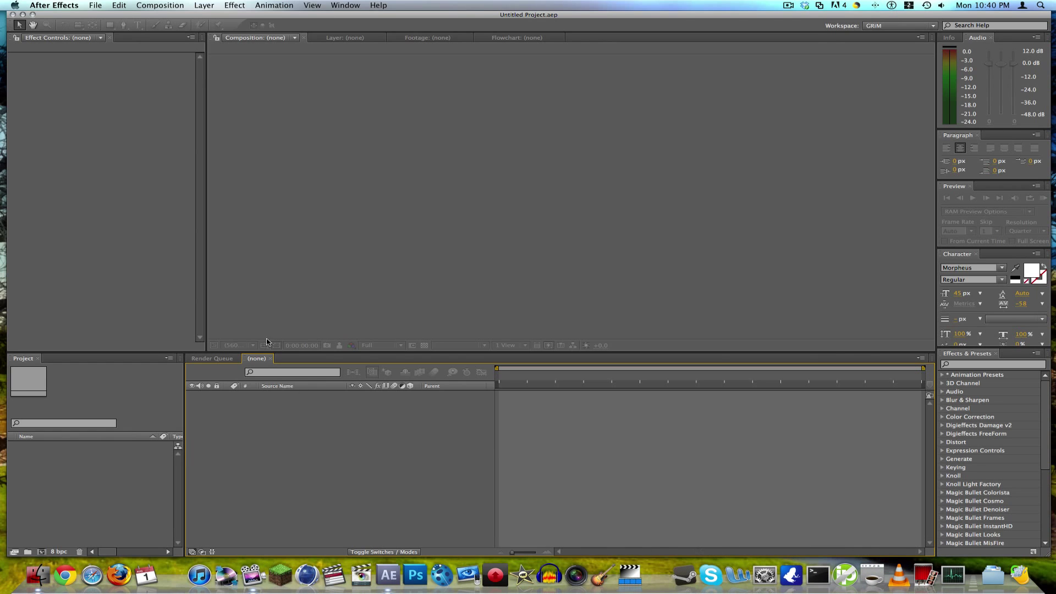
{"action": "left_click", "coordinate": [245, 304]}
{"action": "left_click", "coordinate": [86, 288]}
{"action": "left_click", "coordinate": [103, 466]}
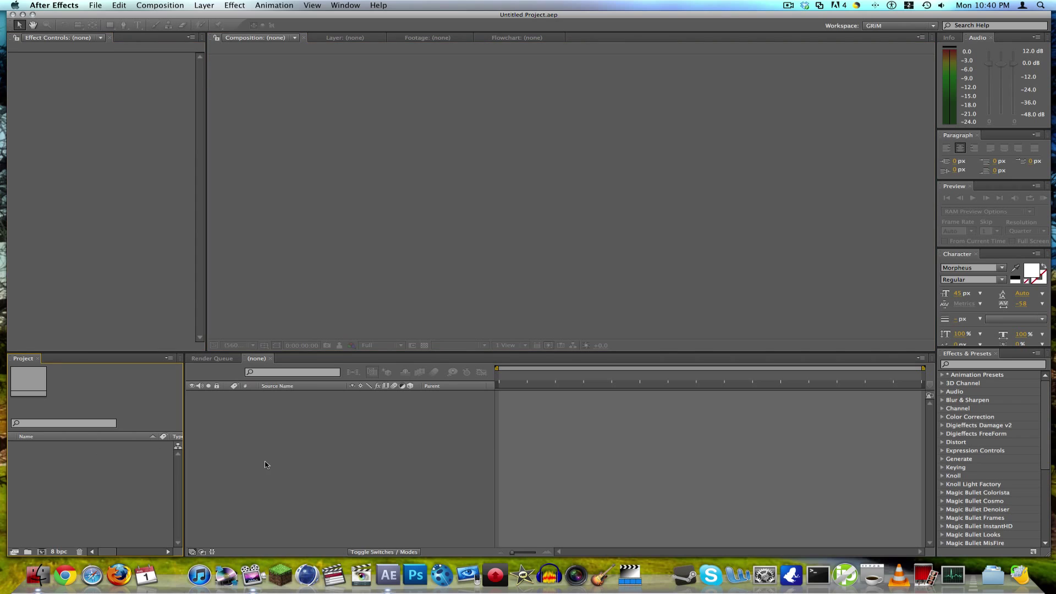
{"action": "left_click", "coordinate": [266, 461]}
{"action": "left_click", "coordinate": [171, 360]}
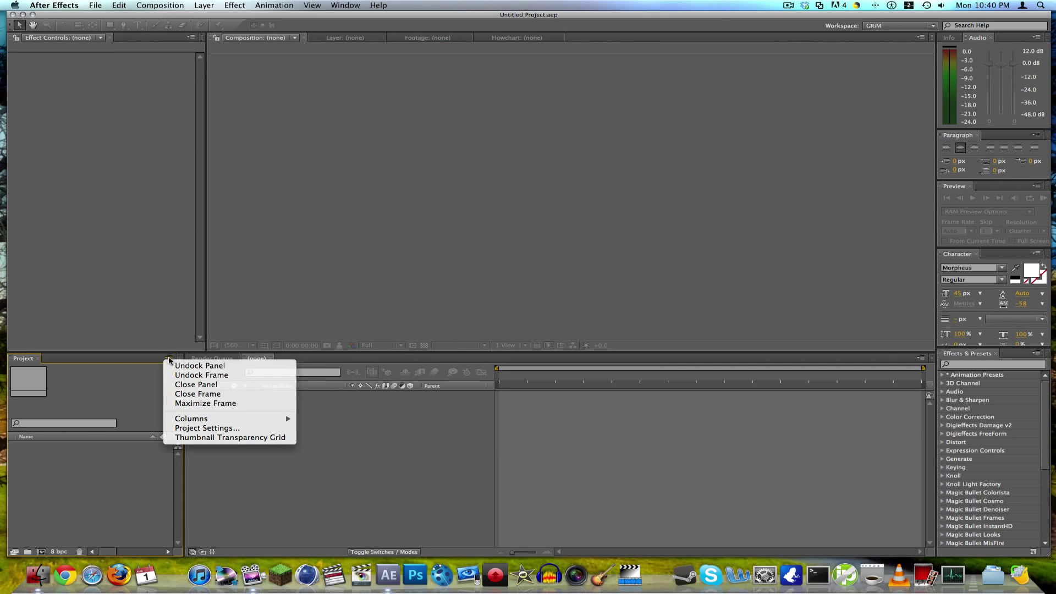
{"action": "left_click", "coordinate": [234, 284]}
{"action": "left_click", "coordinate": [286, 424]}
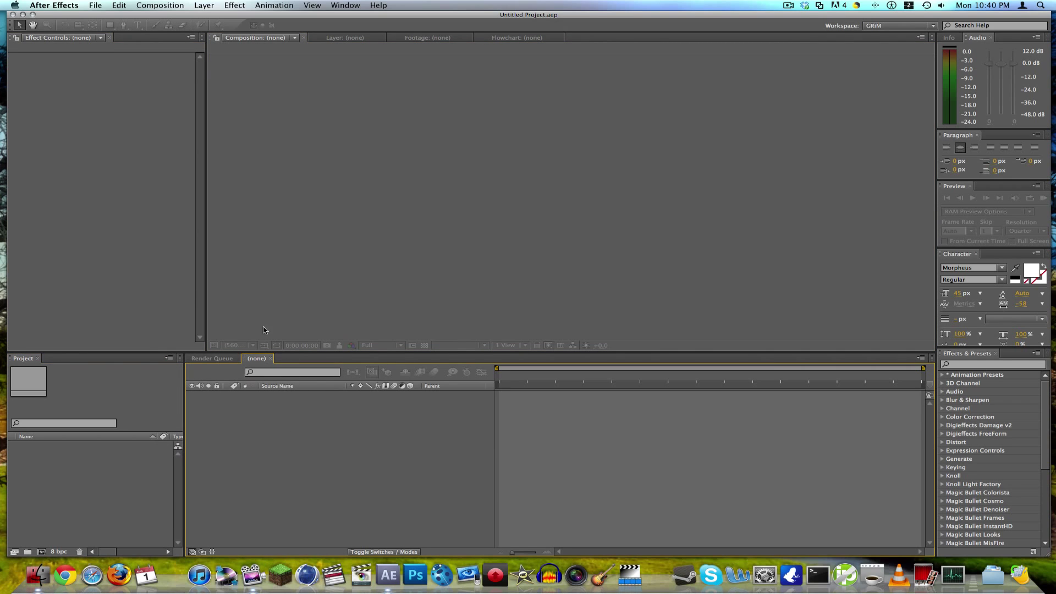
{"action": "left_click", "coordinate": [220, 358]}
{"action": "left_click", "coordinate": [254, 358]}
Bring up the Import File dialog with Cmd+I
{"action": "left_click", "coordinate": [160, 5]}
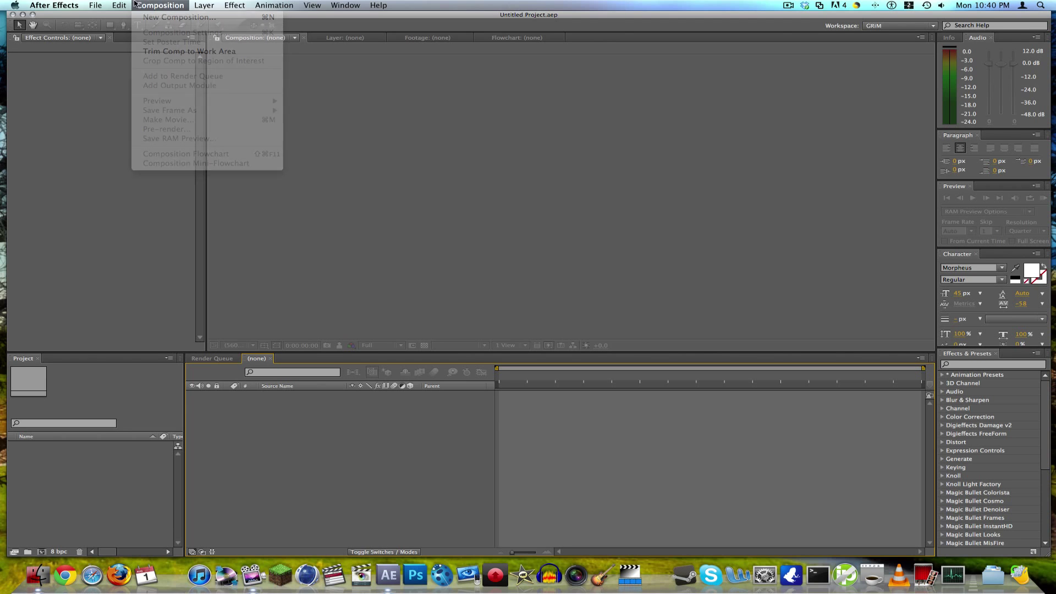
{"action": "left_click", "coordinate": [102, 5]}
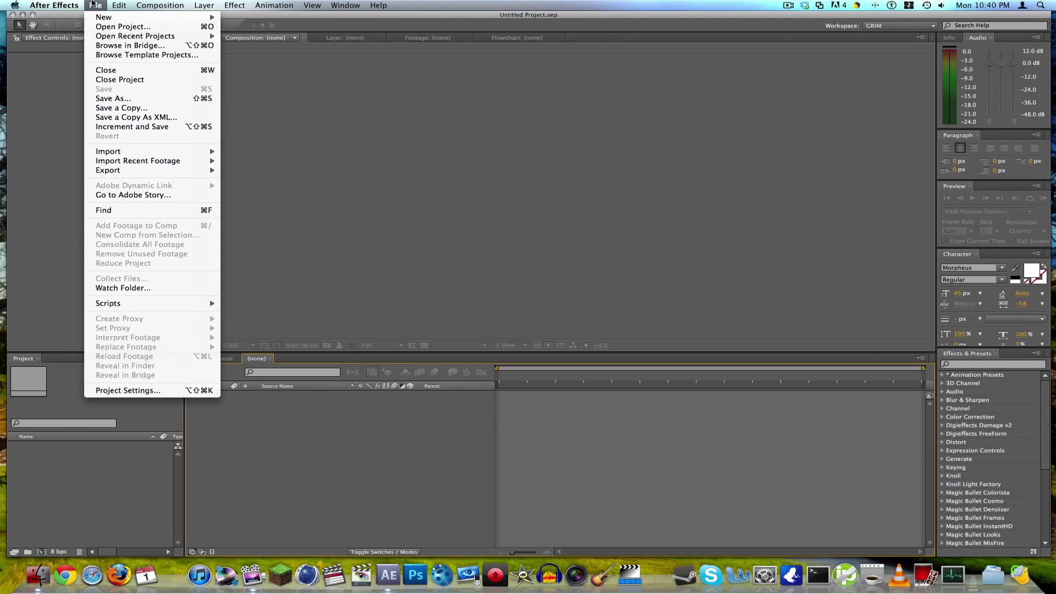
{"action": "left_click", "coordinate": [93, 4]}
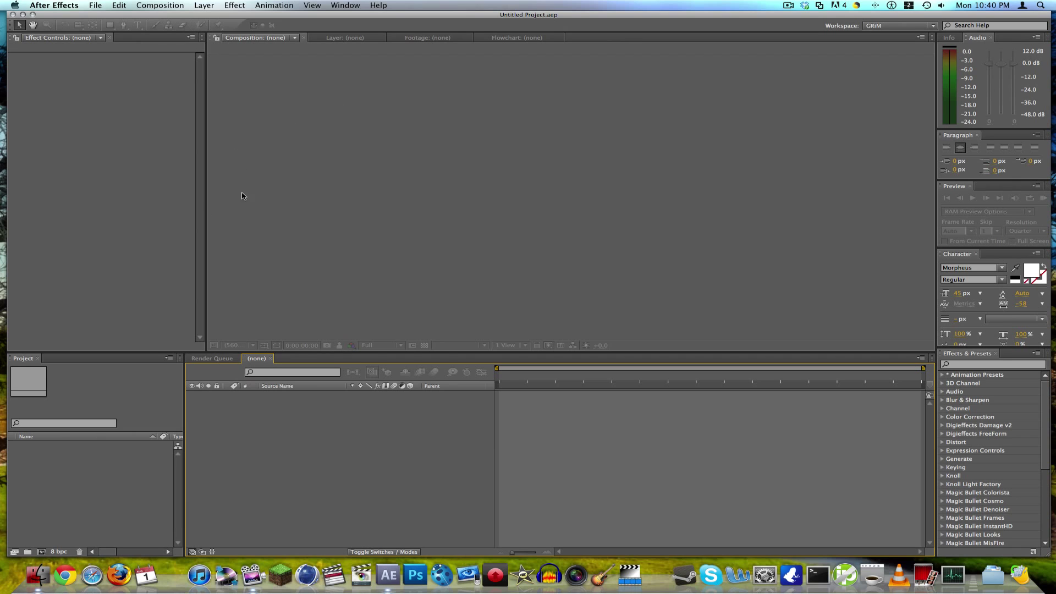
{"action": "key", "text": "super+i"}
{"action": "left_click", "coordinate": [101, 4]}
Browse from the Desktop to the My Book drive in the import browser
{"action": "left_click", "coordinate": [119, 5]}
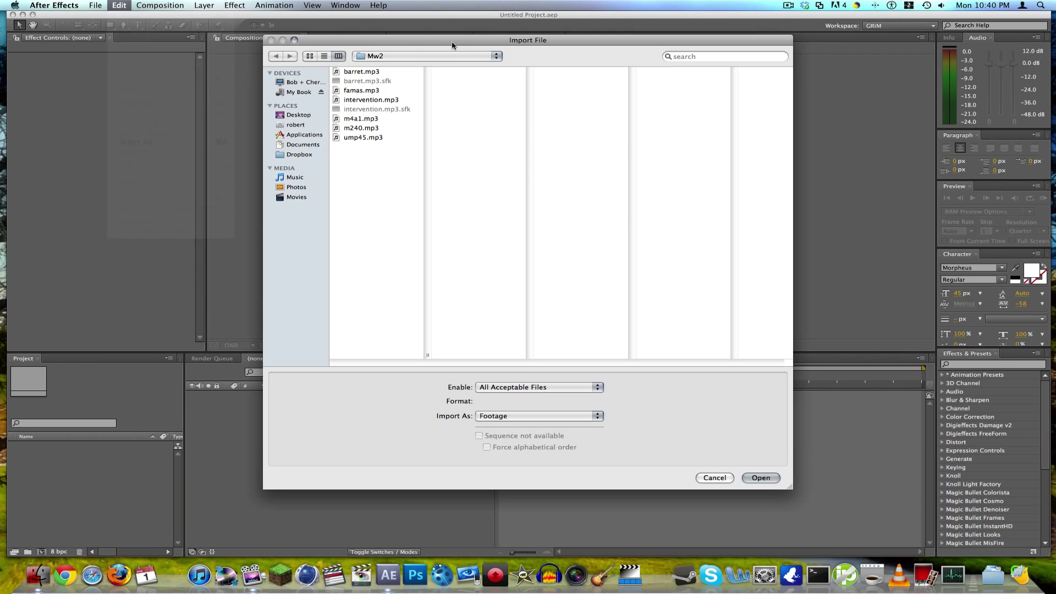
{"action": "left_click", "coordinate": [296, 116]}
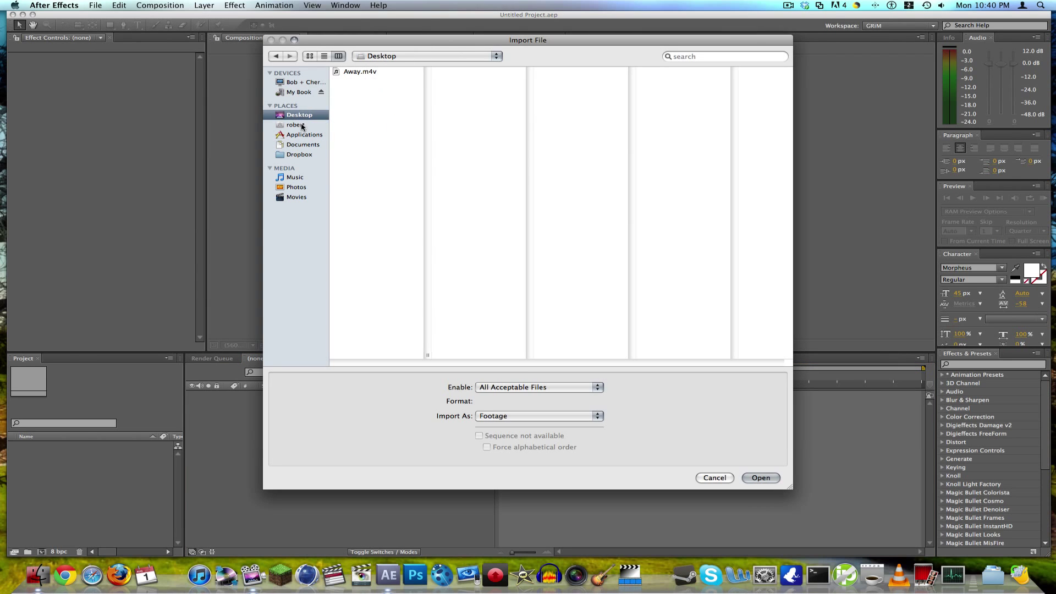
{"action": "left_click", "coordinate": [306, 126]}
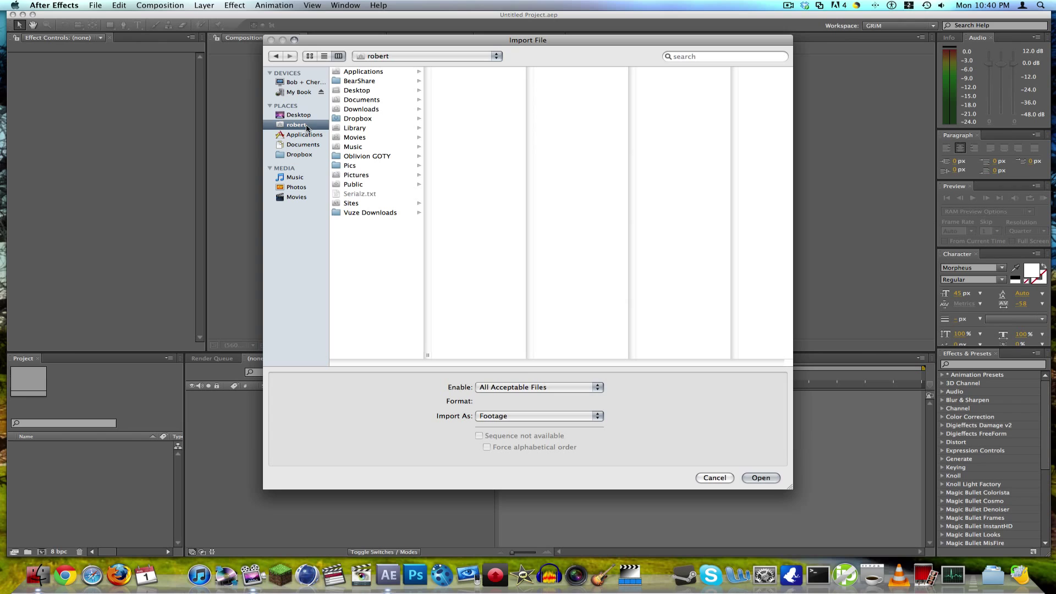
{"action": "left_click", "coordinate": [298, 85]}
{"action": "left_click", "coordinate": [299, 92]}
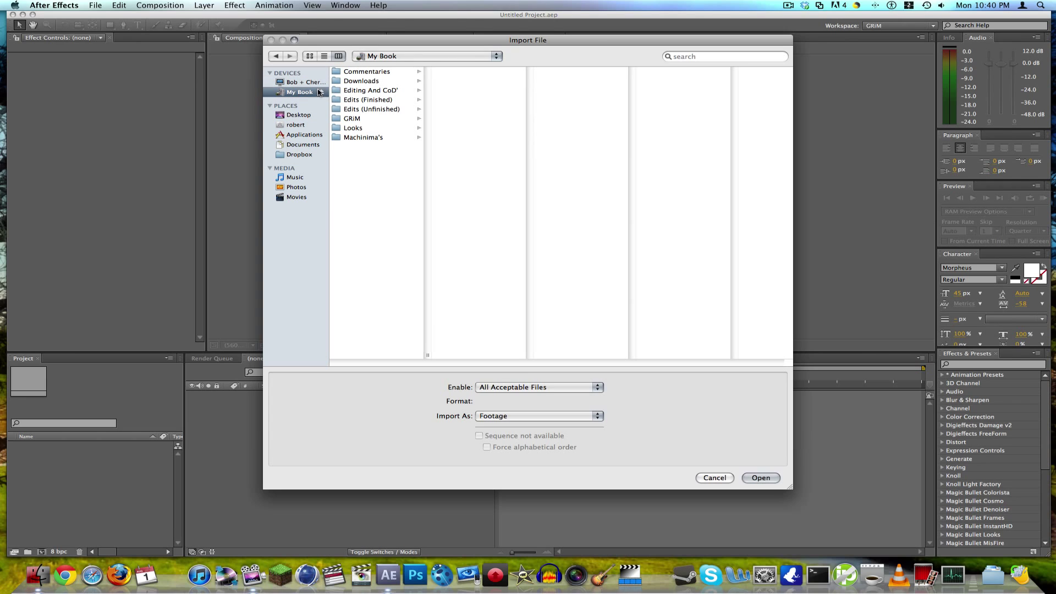
Go to GRiM > Editing Contests > LucidContest2 > Gameplay and import the 7manstreak Crossfire clip
{"action": "left_click", "coordinate": [350, 93]}
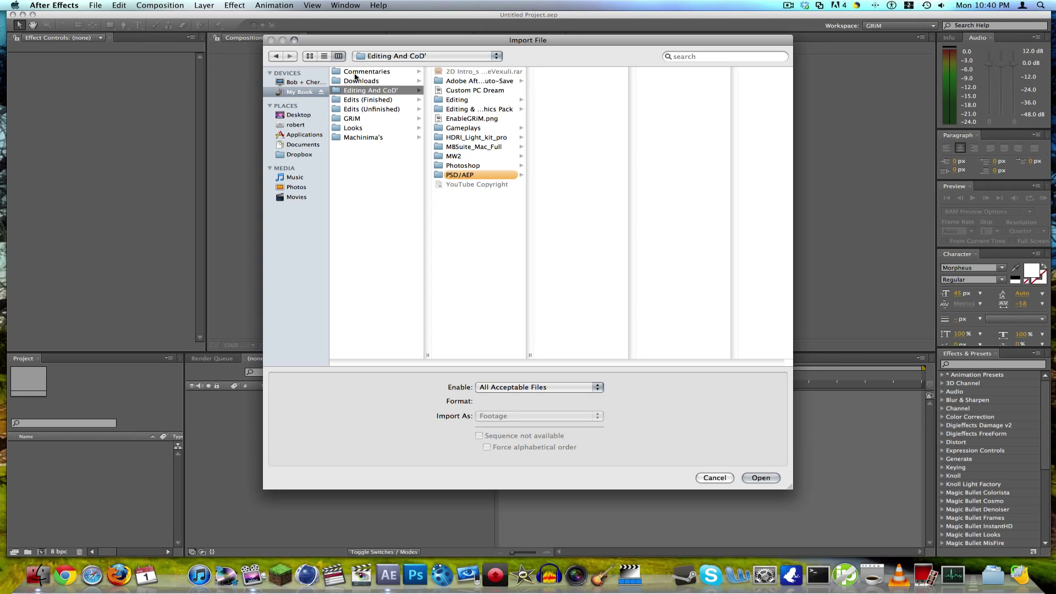
{"action": "left_click", "coordinate": [355, 119]}
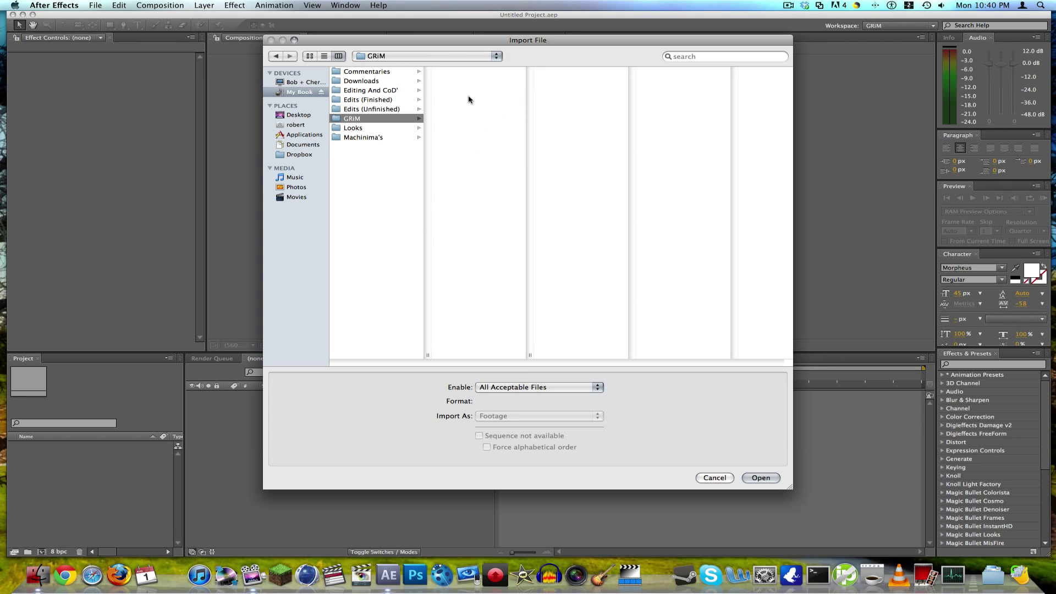
{"action": "left_click", "coordinate": [472, 108]}
{"action": "left_click", "coordinate": [571, 90]}
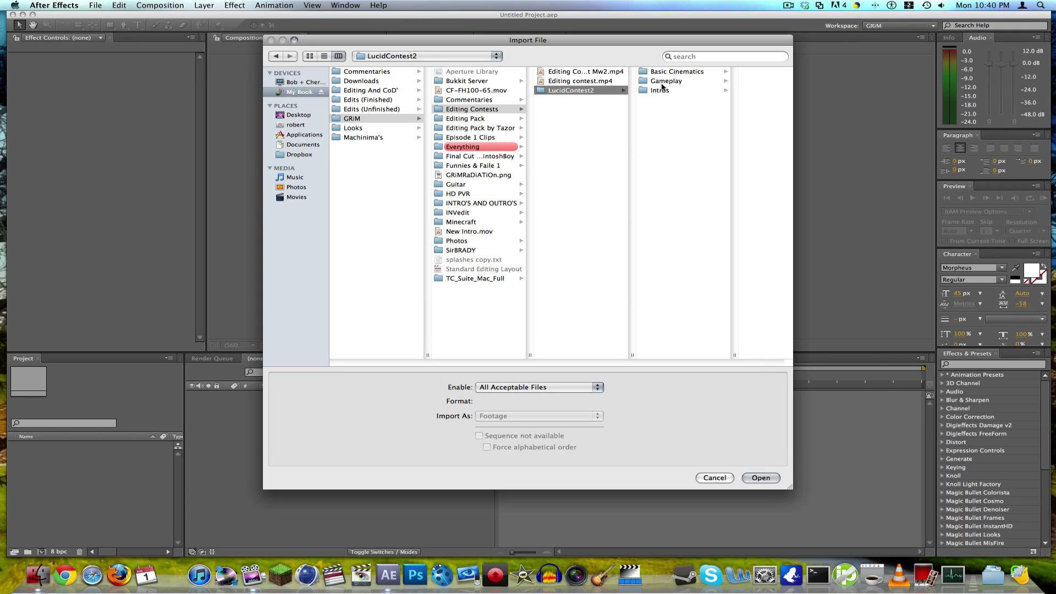
{"action": "left_click", "coordinate": [663, 81]}
{"action": "left_click", "coordinate": [730, 91]}
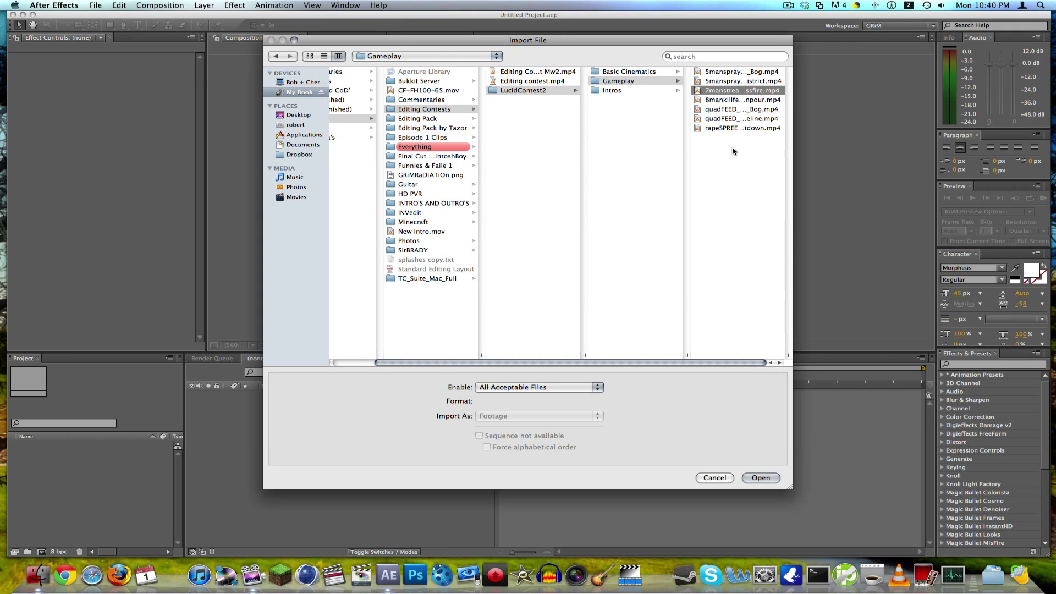
{"action": "left_click", "coordinate": [762, 477]}
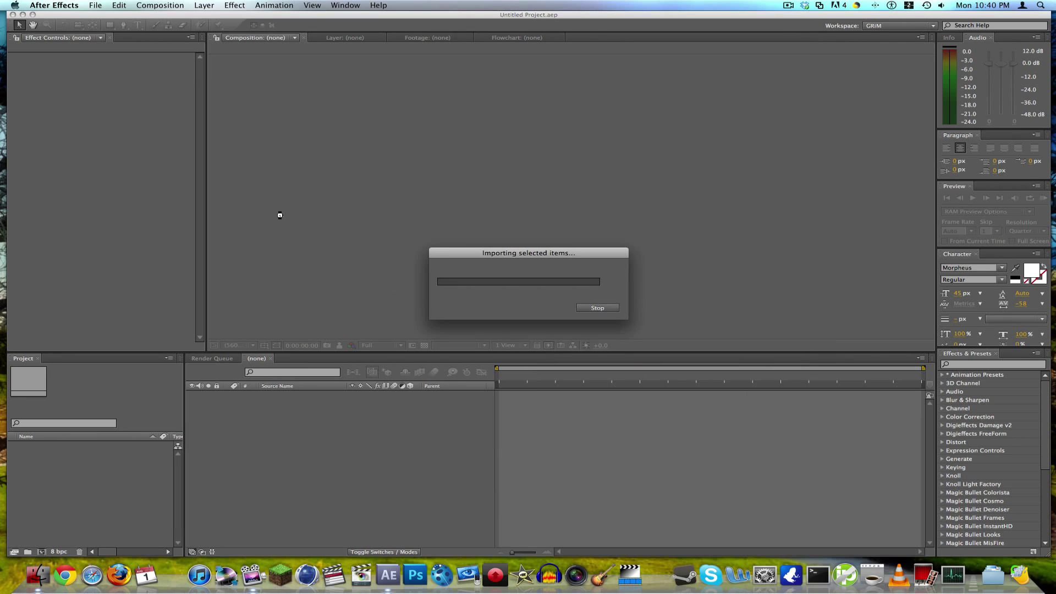
Create a composition named Render Settings using the HD 720 60 FPS preset (1280×720, 59.94 fps)
{"action": "left_click", "coordinate": [197, 5]}
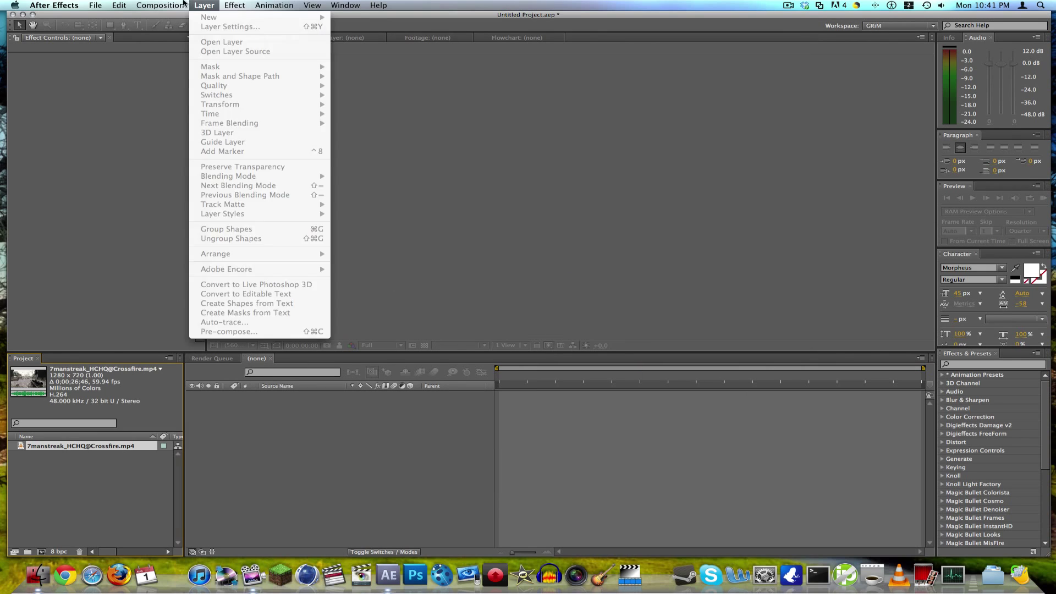
{"action": "left_click", "coordinate": [169, 6]}
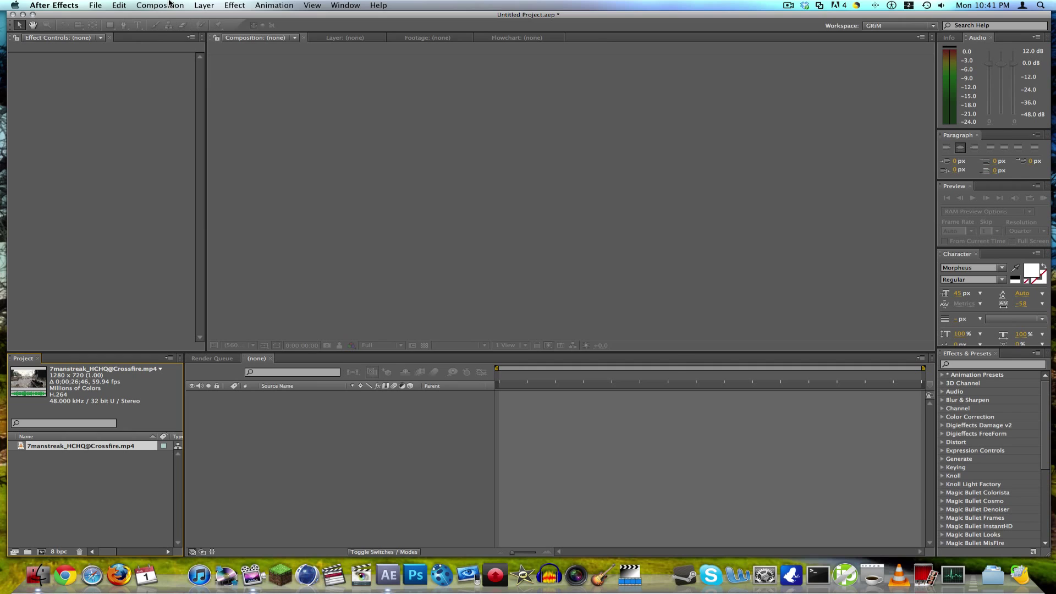
{"action": "key", "text": "super+n"}
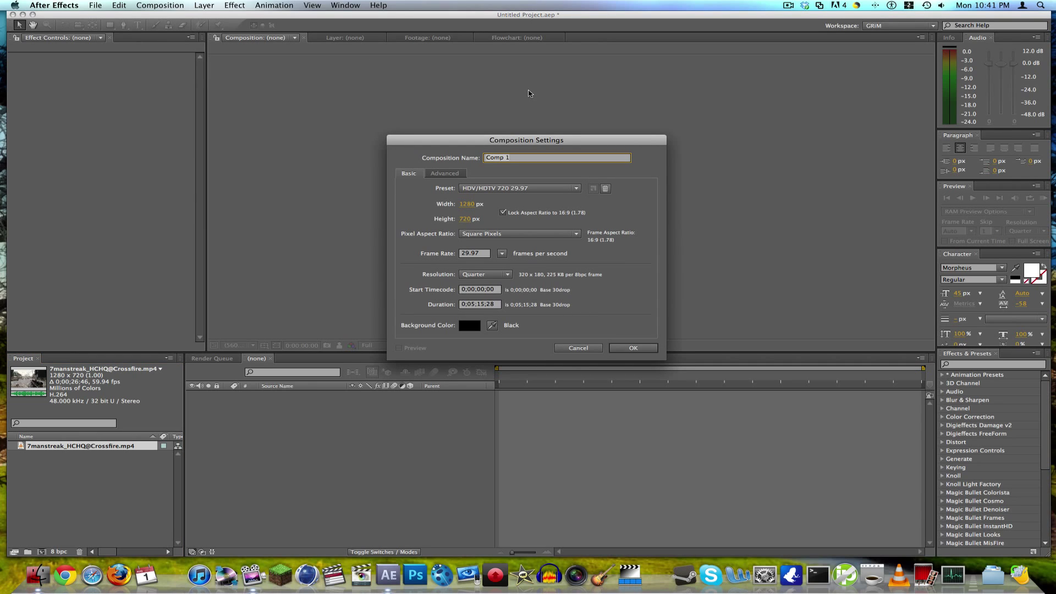
{"action": "type", "text": "Render Settings"}
{"action": "left_click", "coordinate": [482, 252]}
{"action": "left_click", "coordinate": [509, 190]}
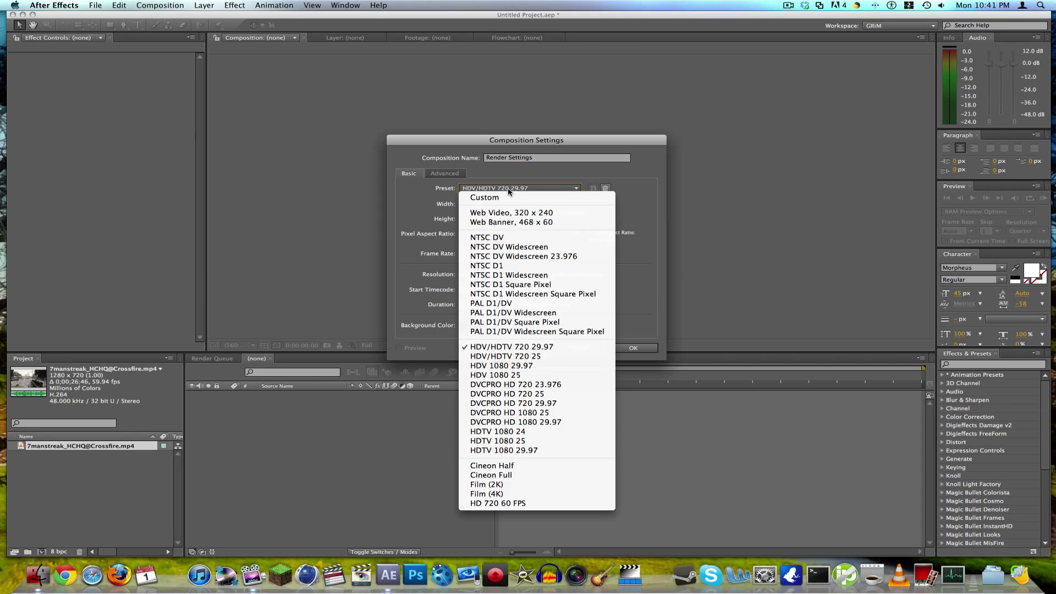
{"action": "left_click", "coordinate": [534, 501]}
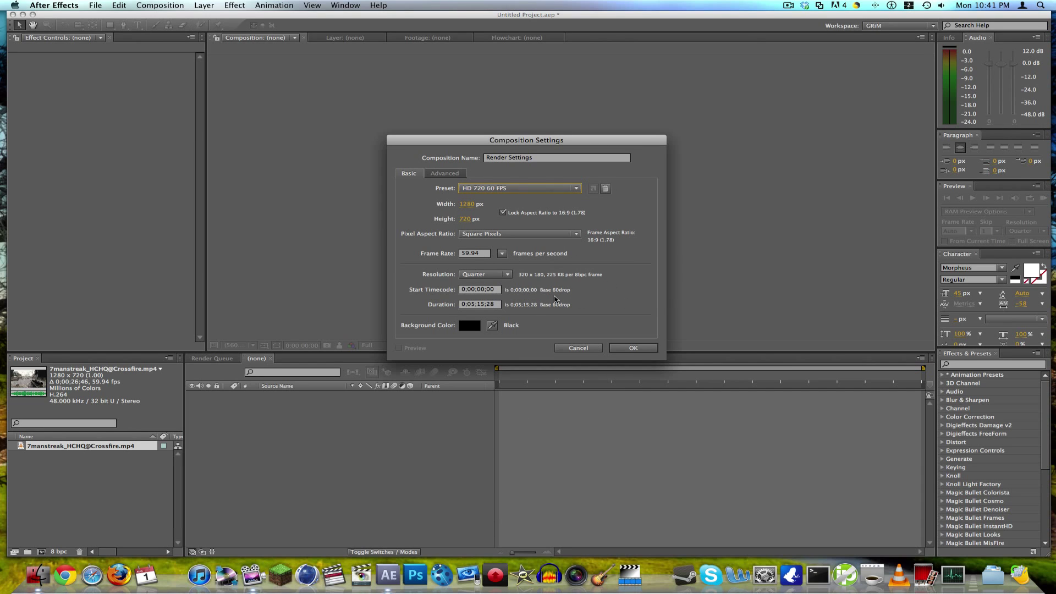
{"action": "left_click", "coordinate": [632, 348]}
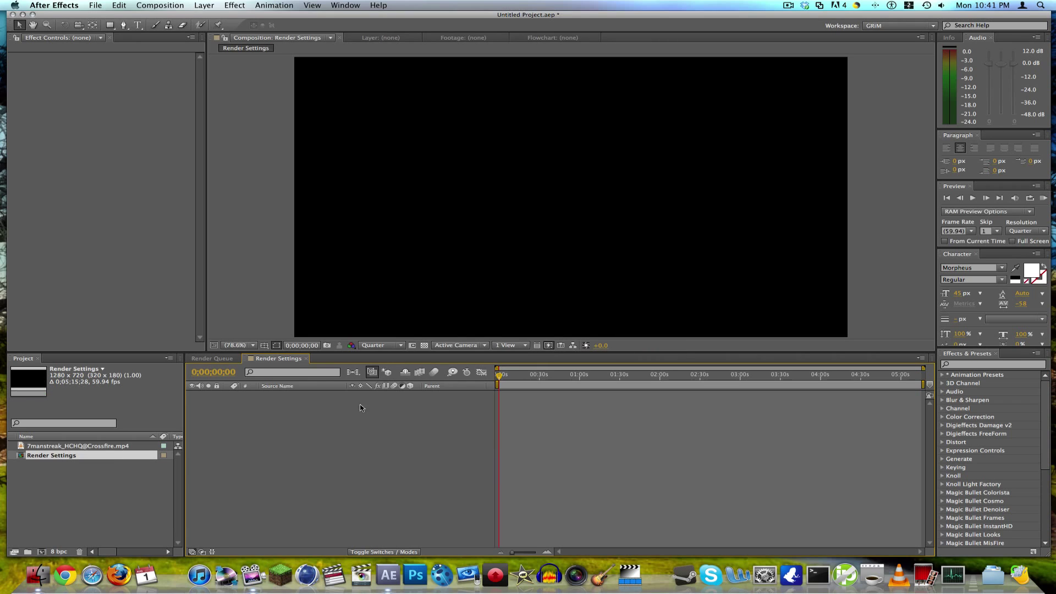
Add the gameplay clip to the composition and set the preview resolution to Full
{"action": "left_click_drag", "start_coordinate": [77, 446], "coordinate": [308, 407]}
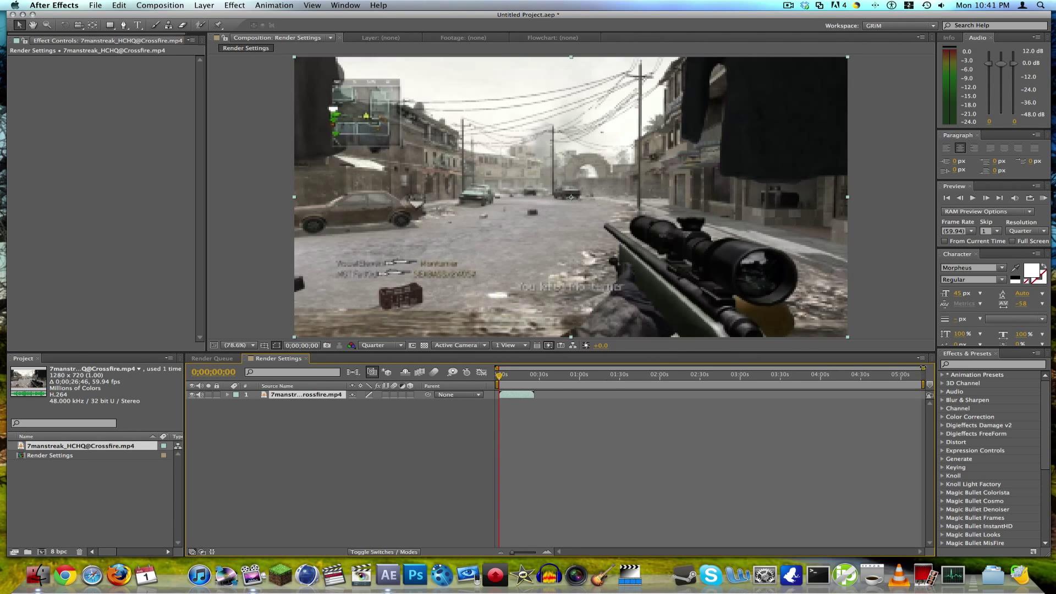
{"action": "left_click_drag", "start_coordinate": [921, 368], "coordinate": [486, 371]}
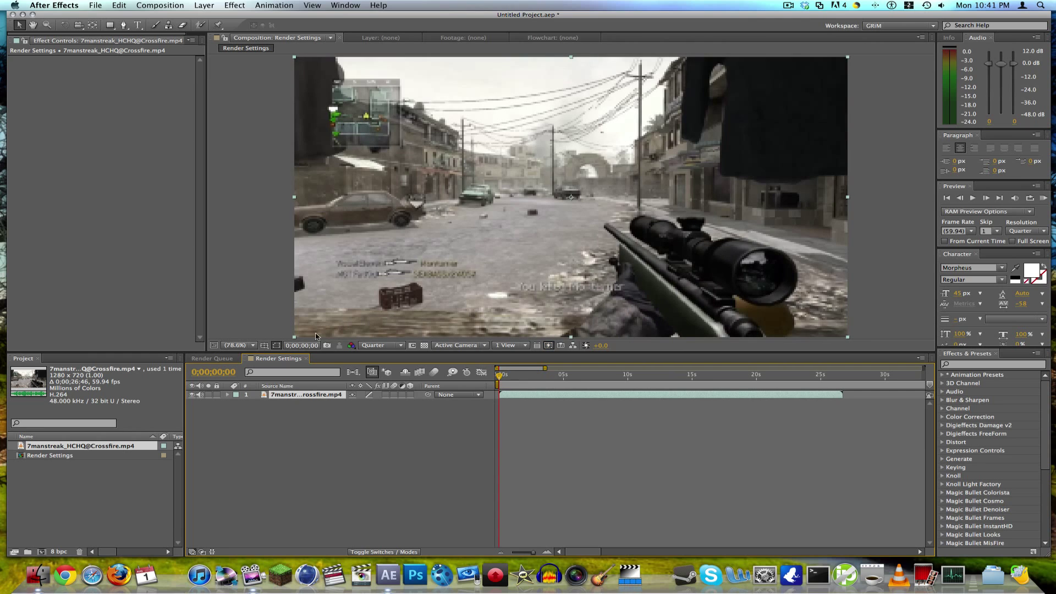
{"action": "left_click", "coordinate": [379, 345]}
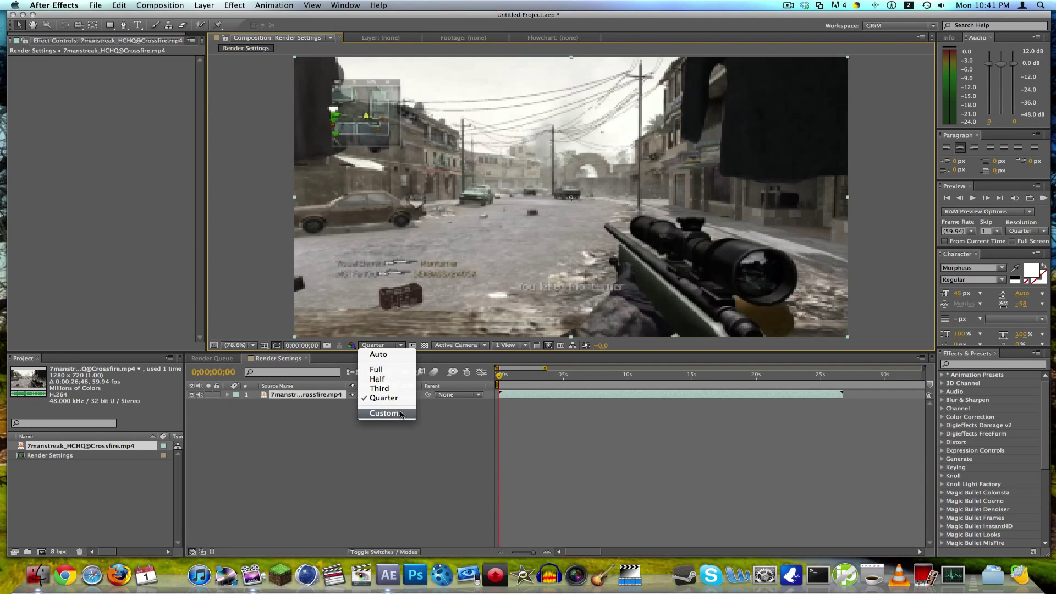
{"action": "left_click", "coordinate": [383, 397]}
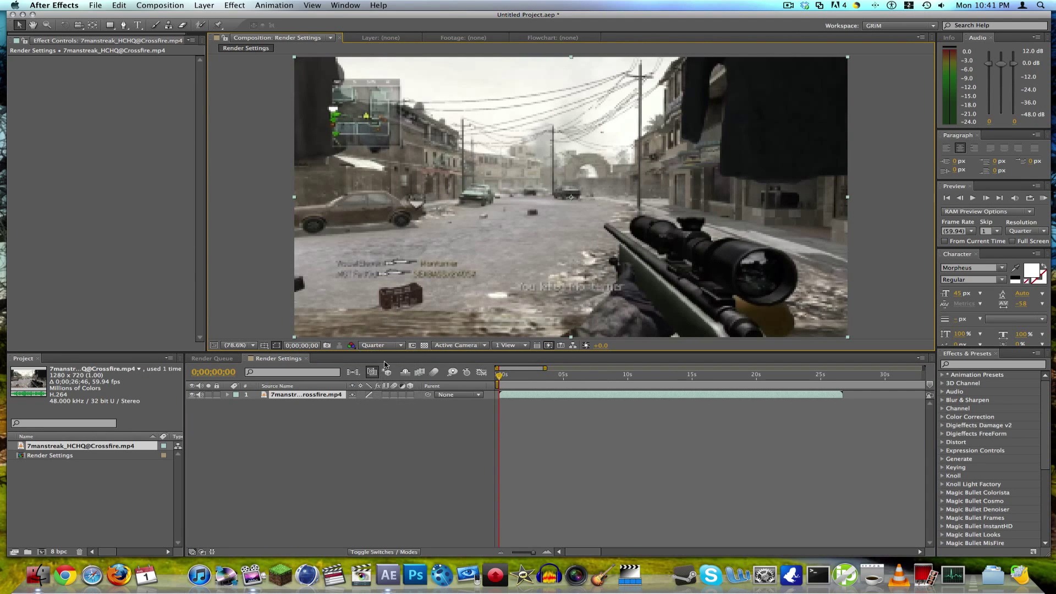
{"action": "left_click", "coordinate": [380, 346]}
{"action": "left_click", "coordinate": [379, 369]}
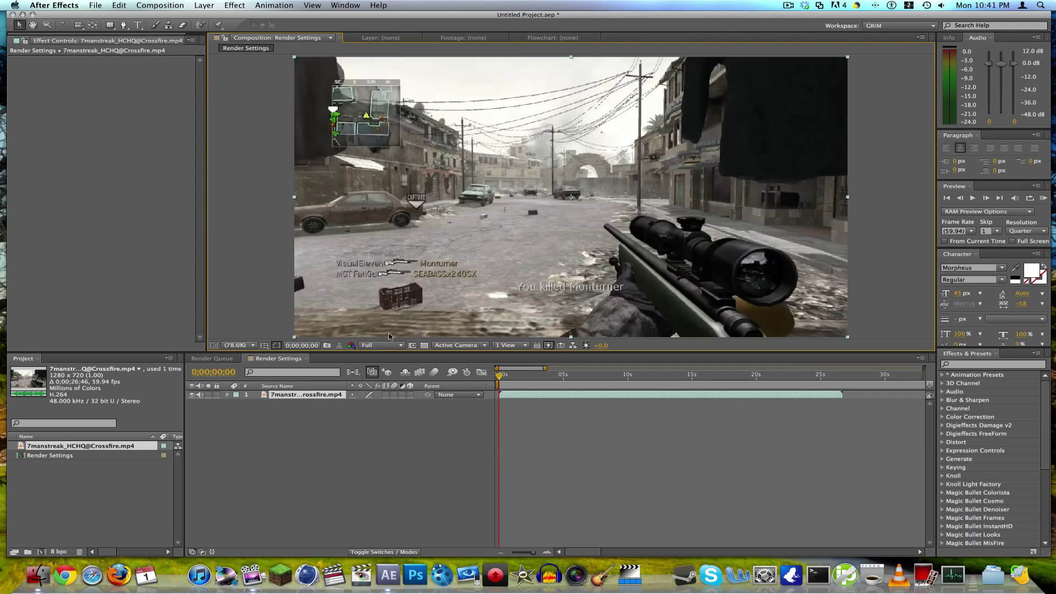
Scrub to a later frame and expand the Magic Bullet Looks group in Effects & Presets
{"action": "mouse_move", "coordinate": [500, 379]}
{"action": "left_mouse_down"}
{"action": "mouse_move", "coordinate": [534, 375]}
{"action": "mouse_move", "coordinate": [496, 373]}
{"action": "left_mouse_up"}
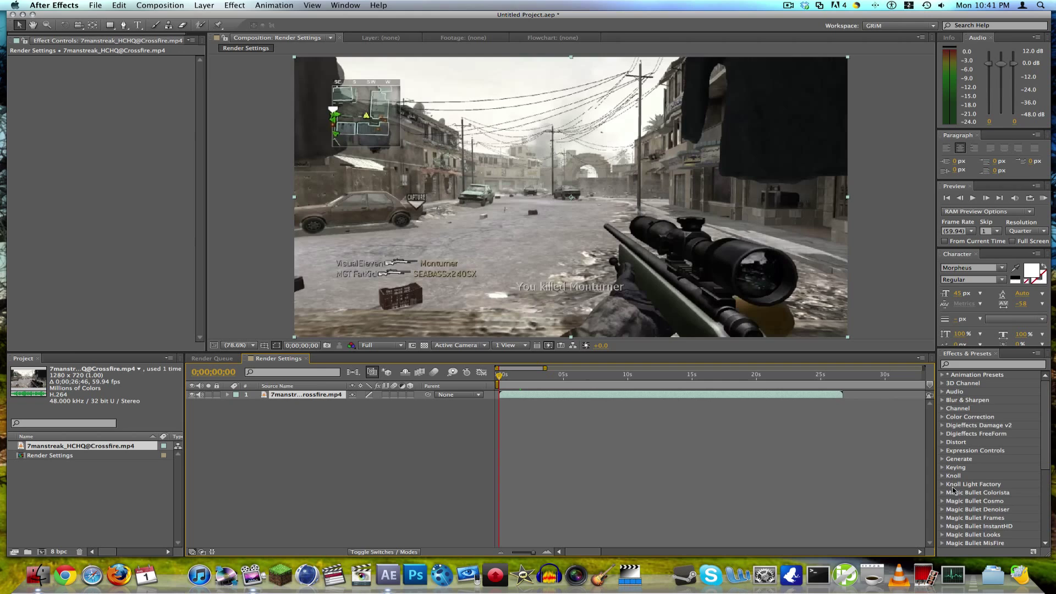
{"action": "scroll", "coordinate": [954, 488], "scroll_direction": "down", "scroll_amount": 3}
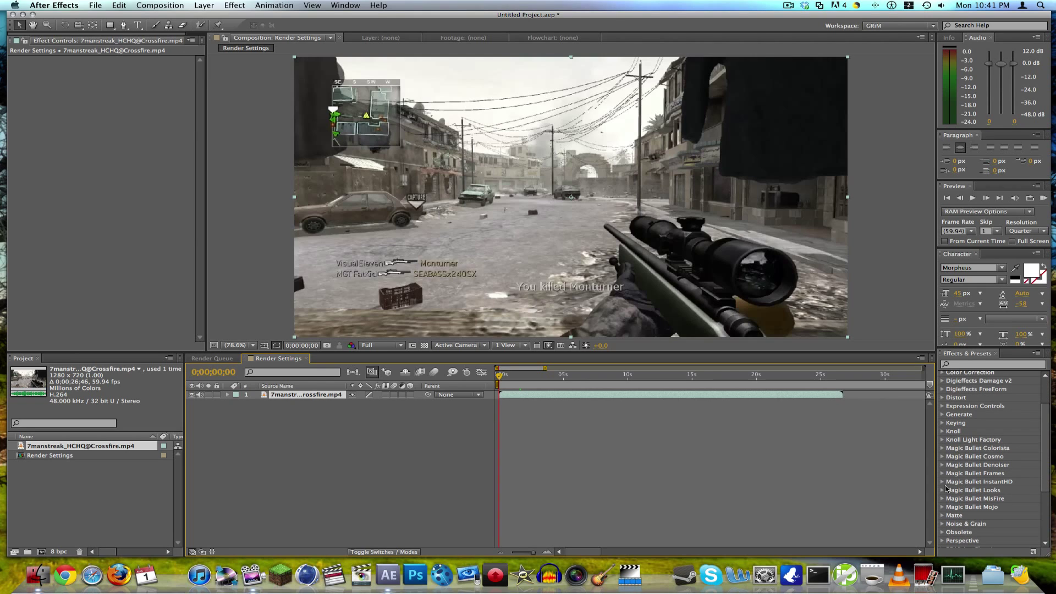
{"action": "left_click", "coordinate": [943, 490]}
Apply Magic Bullet Looks to the gameplay layer and try the Green Pearl look
{"action": "left_click_drag", "start_coordinate": [975, 498], "coordinate": [733, 397]}
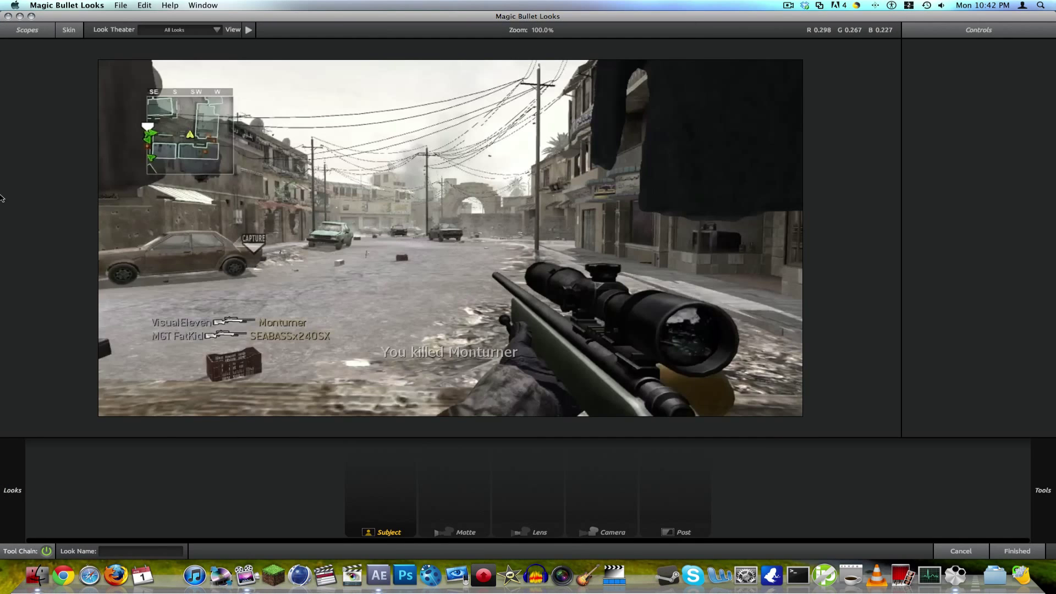
{"action": "mouse_move", "coordinate": [5, 220]}
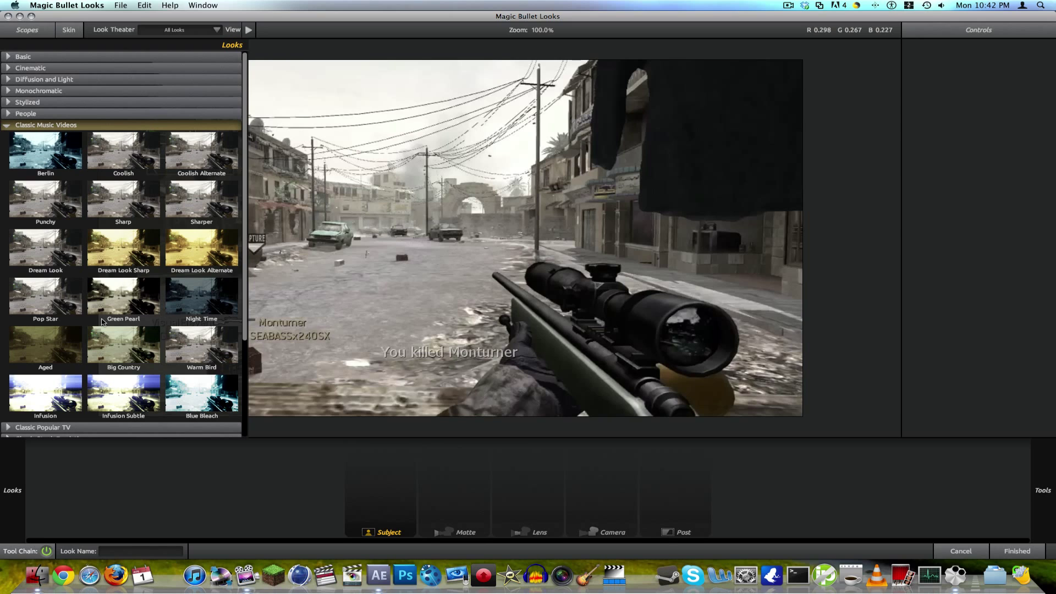
{"action": "left_click", "coordinate": [137, 299]}
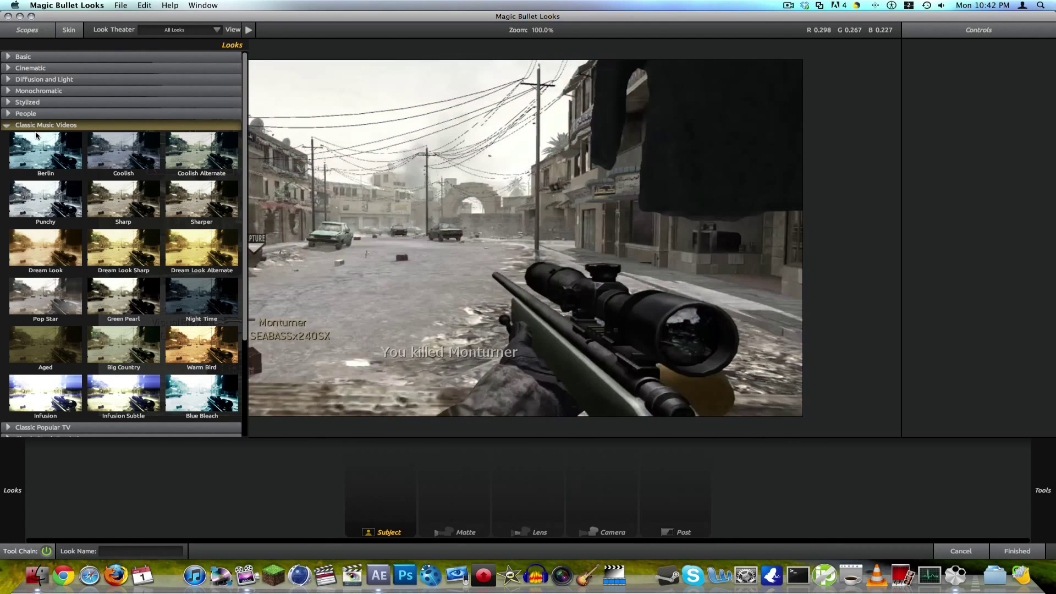
Use the Hot and Cold look from Classic Popular TV and return to After Effects
{"action": "left_click", "coordinate": [6, 124]}
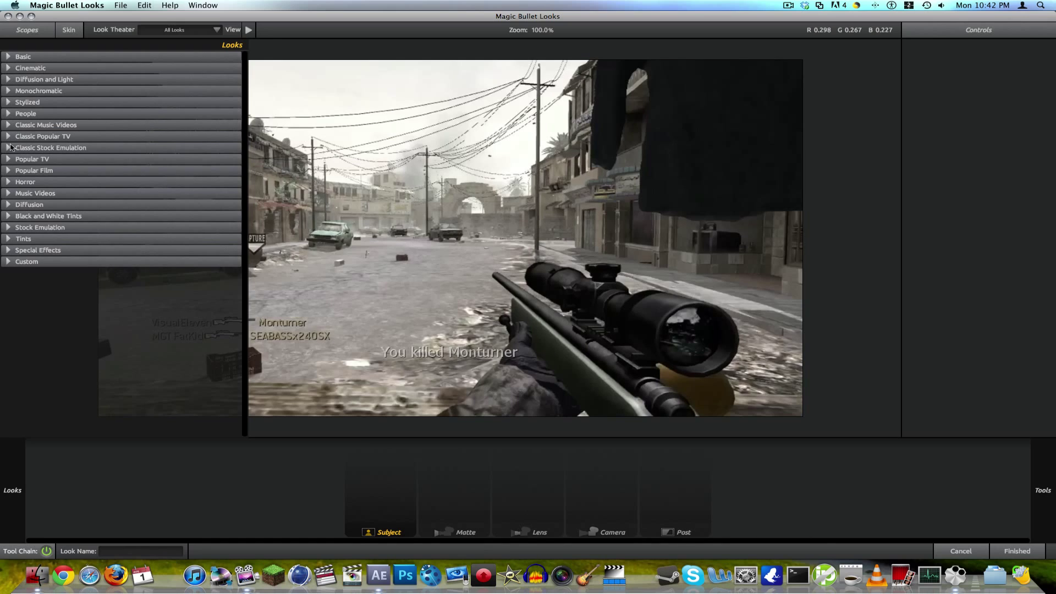
{"action": "left_click", "coordinate": [8, 136]}
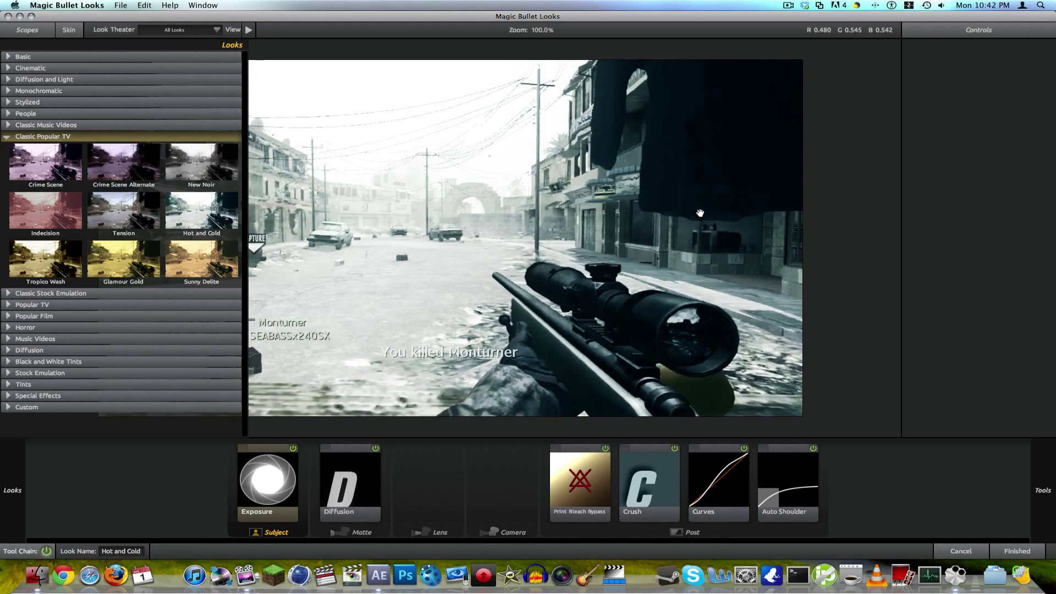
{"action": "left_click", "coordinate": [1017, 551]}
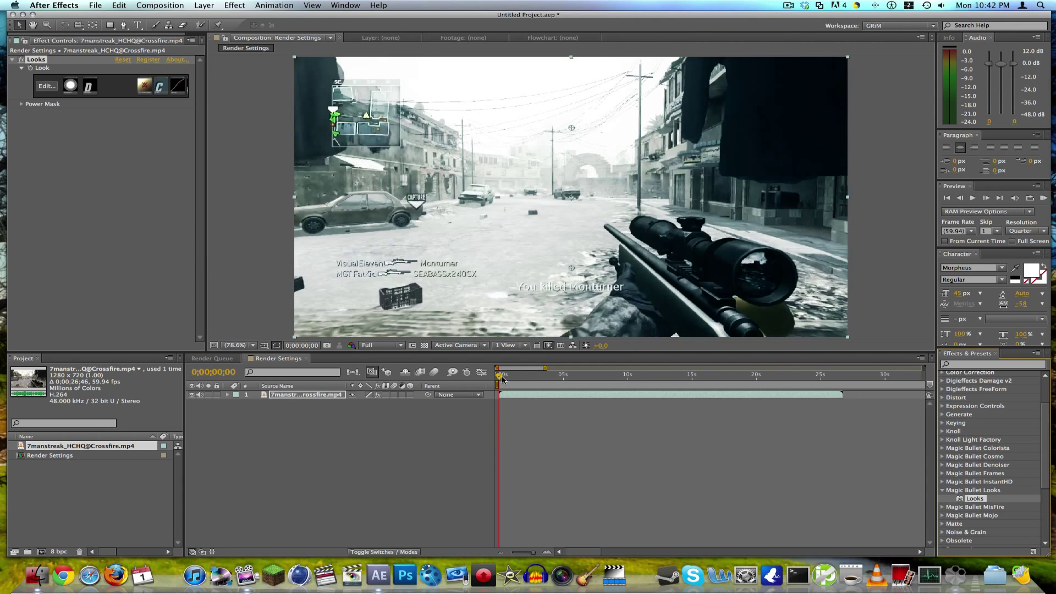
Review the graded footage and add the Render Settings comp to the render queue
{"action": "mouse_move", "coordinate": [502, 379]}
{"action": "left_mouse_down"}
{"action": "mouse_move", "coordinate": [561, 379]}
{"action": "mouse_move", "coordinate": [485, 378]}
{"action": "left_mouse_up"}
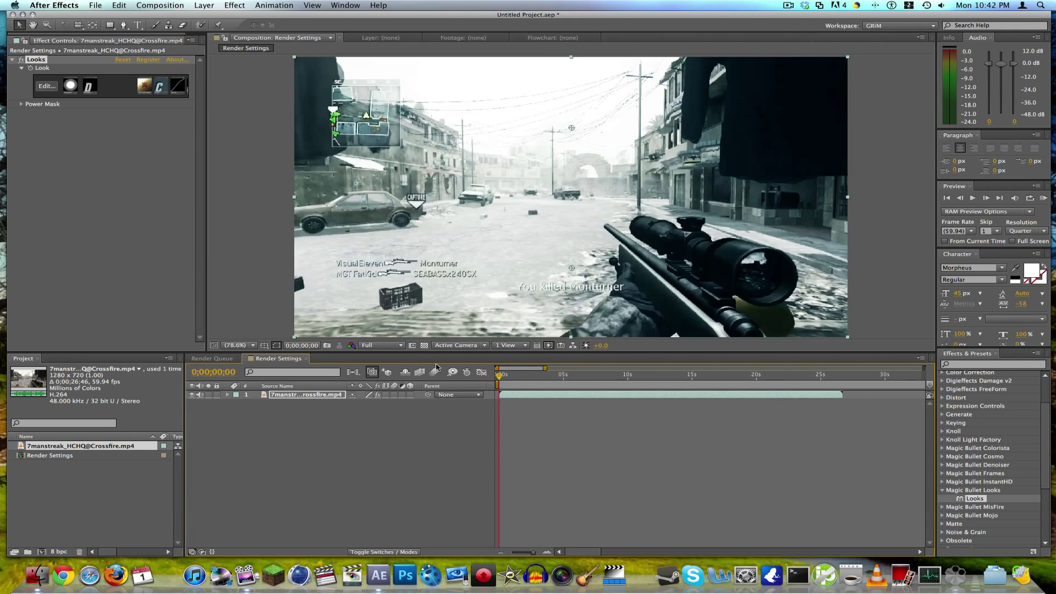
{"action": "left_click", "coordinate": [174, 4]}
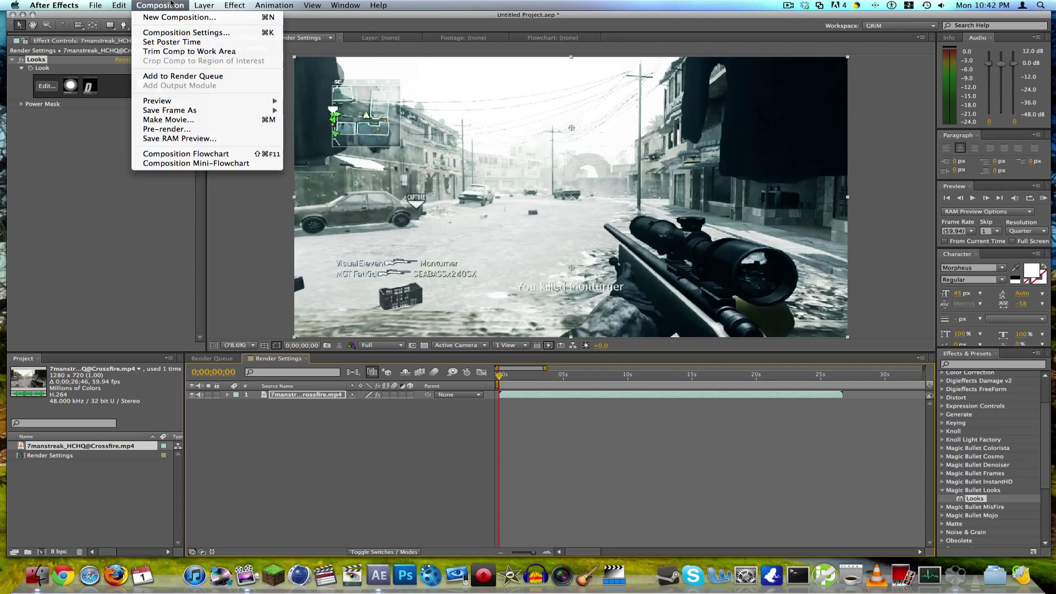
{"action": "left_click", "coordinate": [168, 76]}
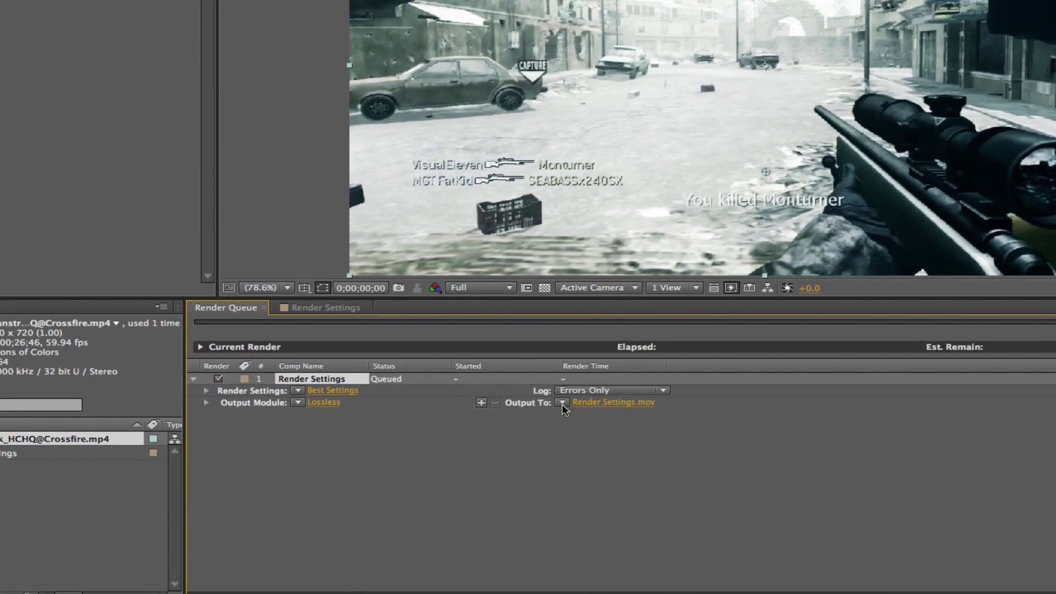
{"action": "left_click", "coordinate": [560, 403]}
{"action": "left_click", "coordinate": [563, 404]}
In Output Module Settings, keep Millions of Colors depth and Premultiplied (Matted) colour
{"action": "left_click", "coordinate": [318, 402]}
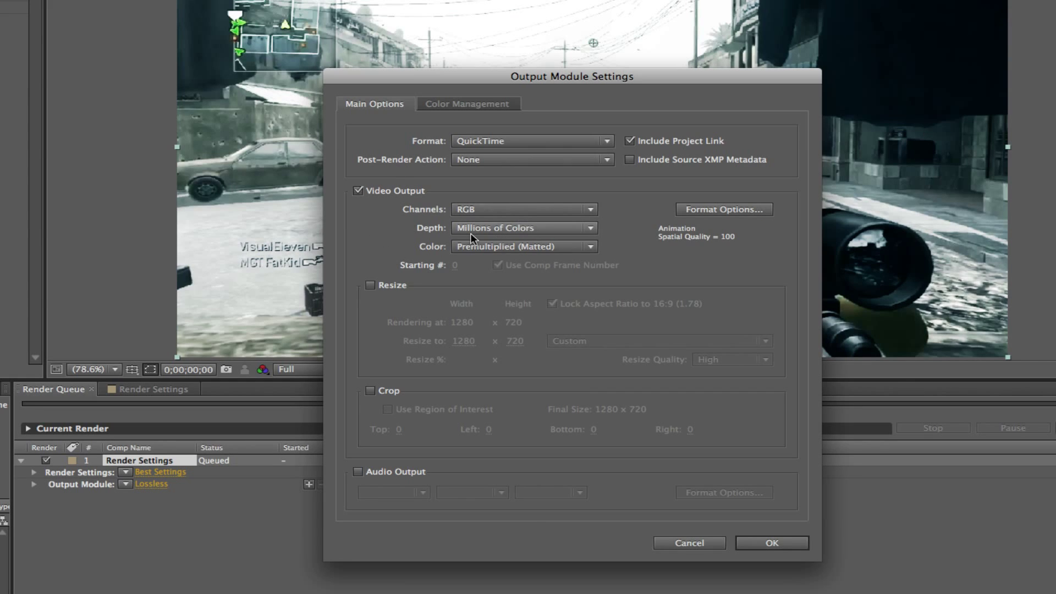
{"action": "left_click", "coordinate": [536, 230]}
{"action": "left_click", "coordinate": [473, 251]}
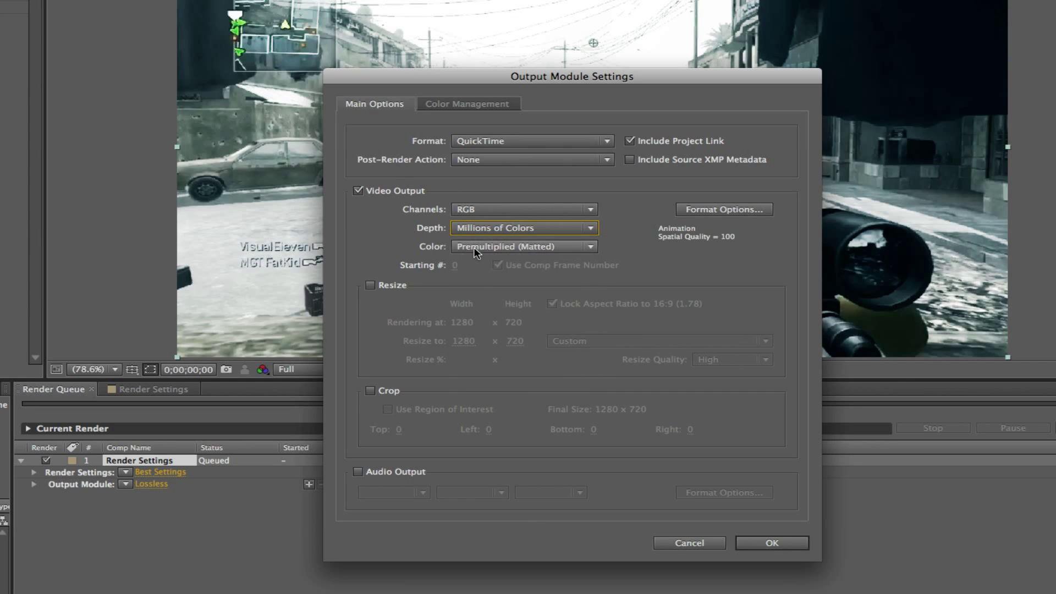
{"action": "left_click", "coordinate": [529, 247]}
{"action": "left_click", "coordinate": [528, 269]}
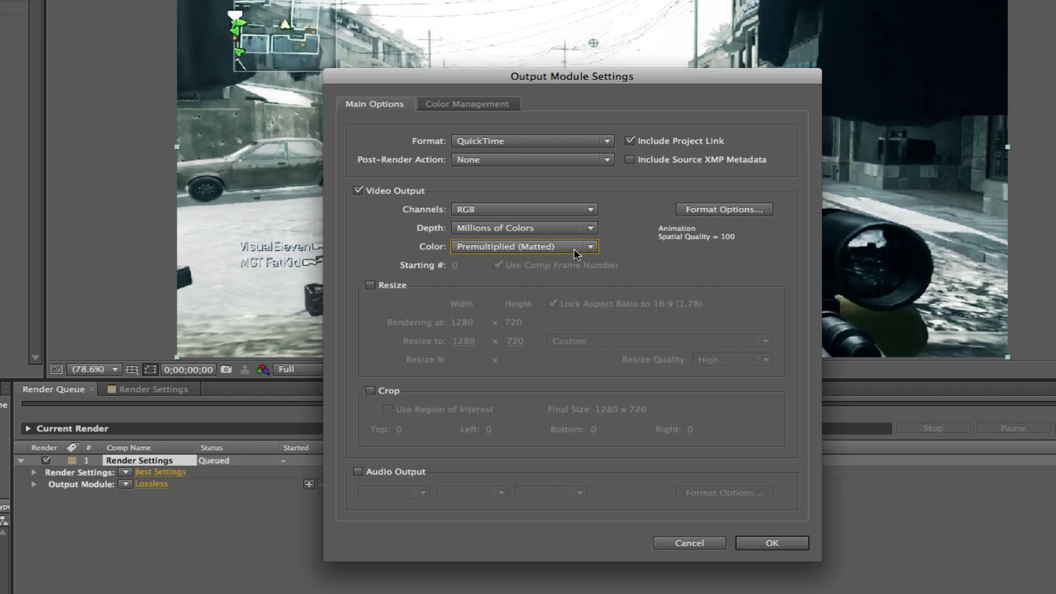
Enable audio output at 48.000 kHz, 16 Bit, and open the channel choices
{"action": "left_click", "coordinate": [357, 471]}
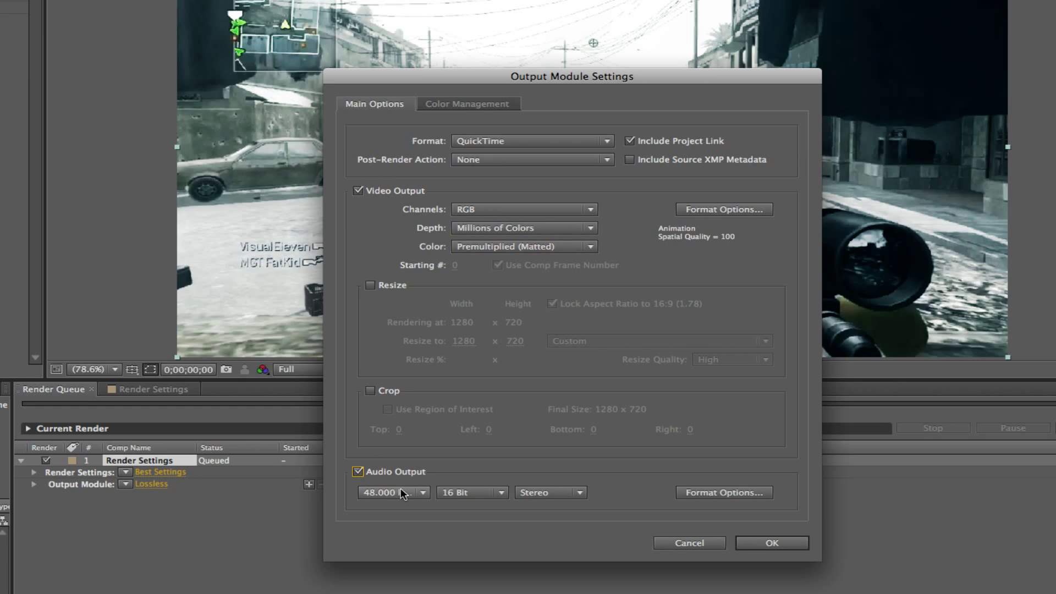
{"action": "left_click", "coordinate": [400, 491]}
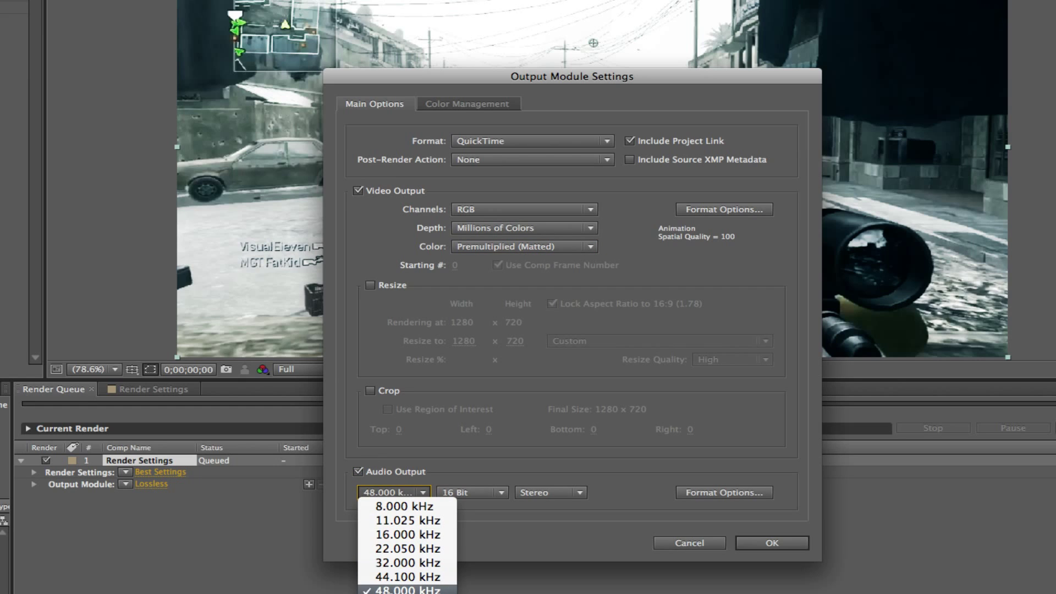
{"action": "left_click", "coordinate": [414, 589]}
{"action": "left_click", "coordinate": [472, 493]}
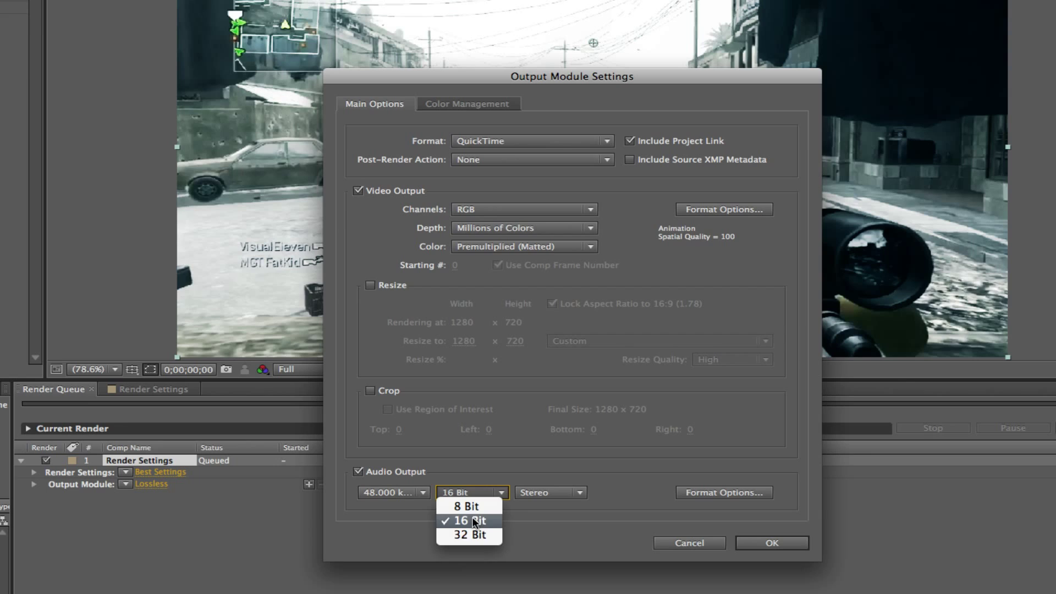
{"action": "left_click", "coordinate": [542, 490]}
{"action": "left_click", "coordinate": [542, 490]}
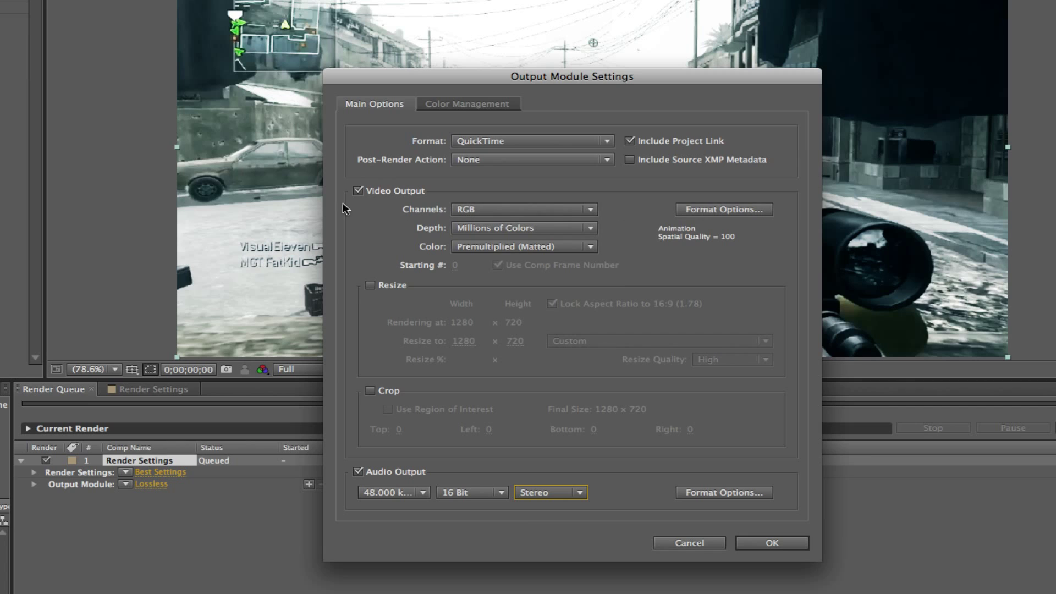
Choose H.264 as the QuickTime video codec, keep quality at 100, and confirm
{"action": "left_click", "coordinate": [737, 206]}
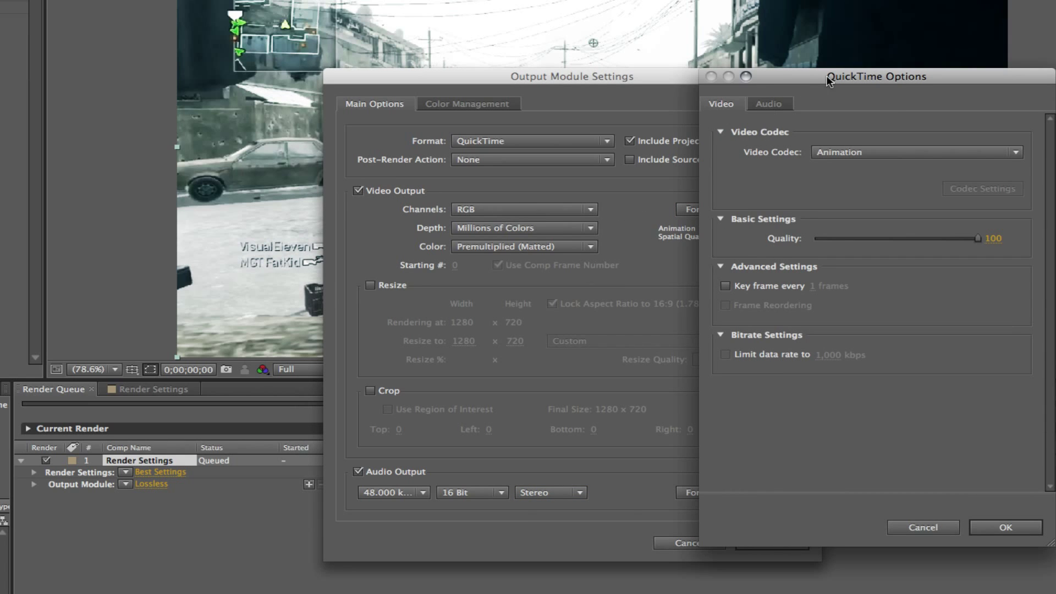
{"action": "left_click_drag", "start_coordinate": [830, 81], "coordinate": [626, 77]}
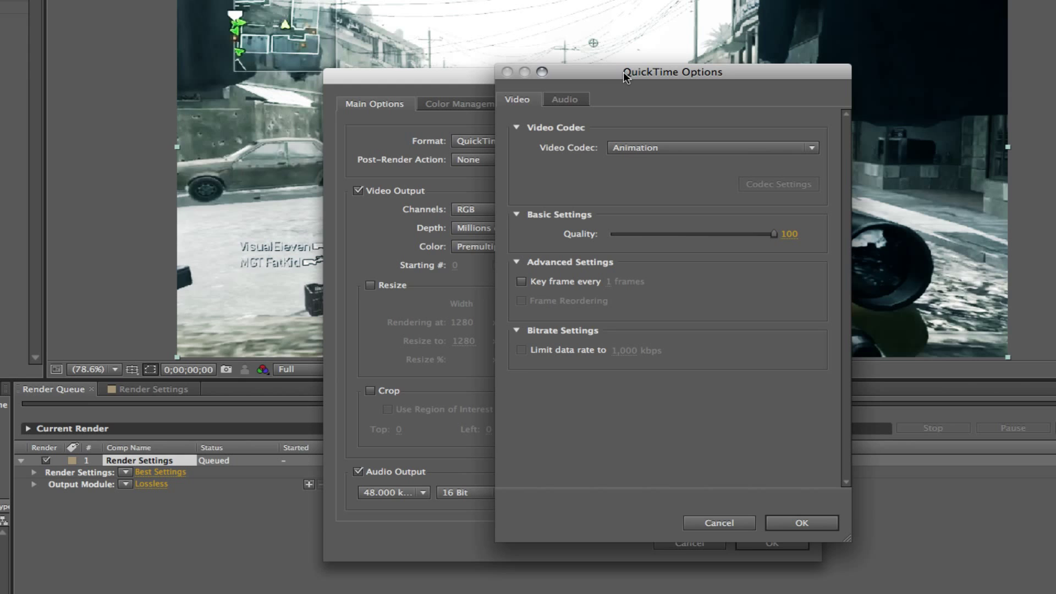
{"action": "left_click", "coordinate": [637, 147]}
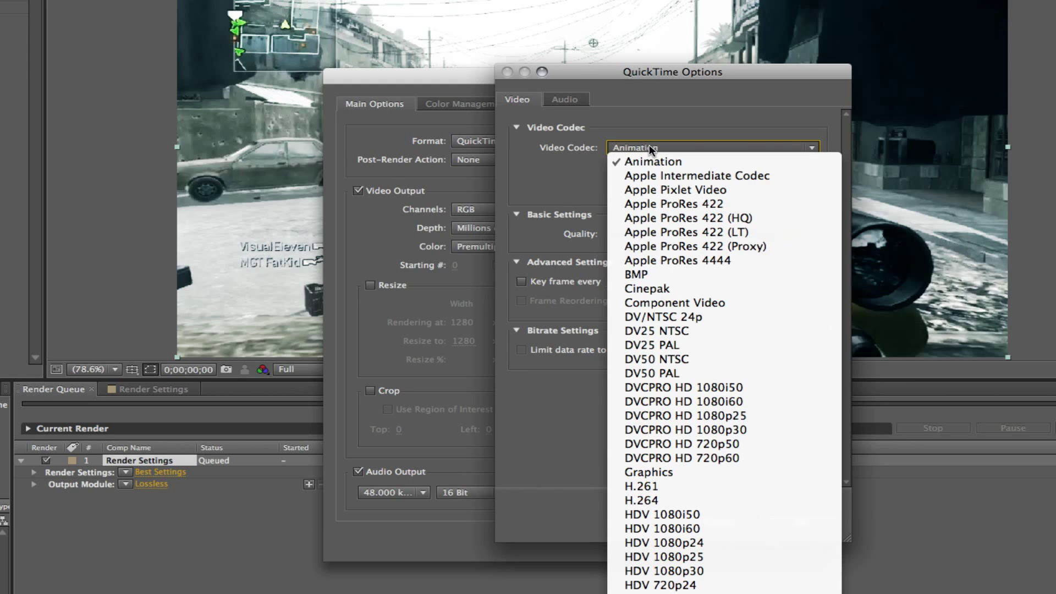
{"action": "left_click", "coordinate": [635, 500]}
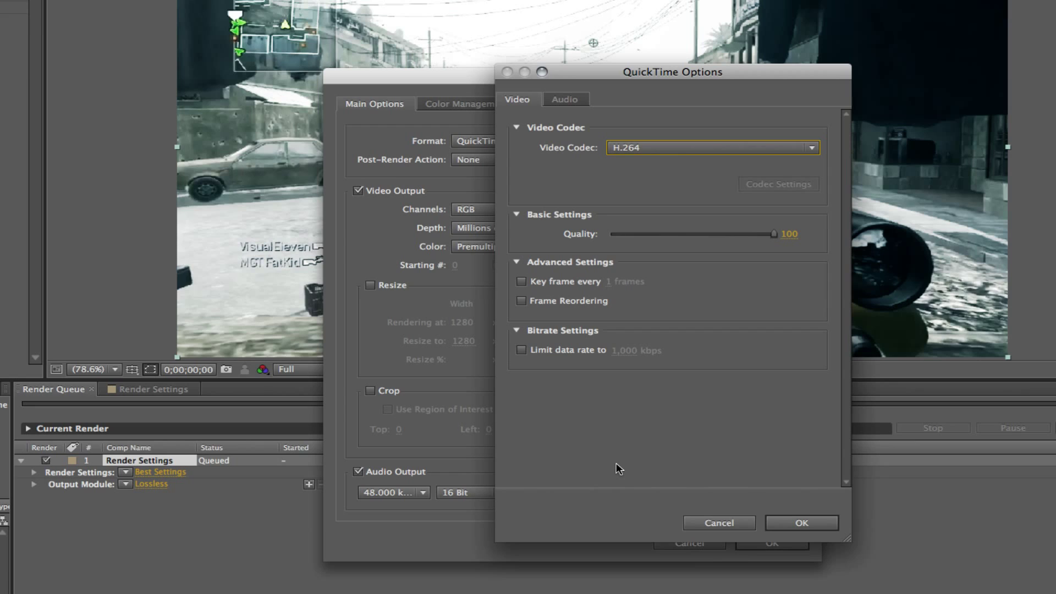
{"action": "left_click", "coordinate": [773, 234]}
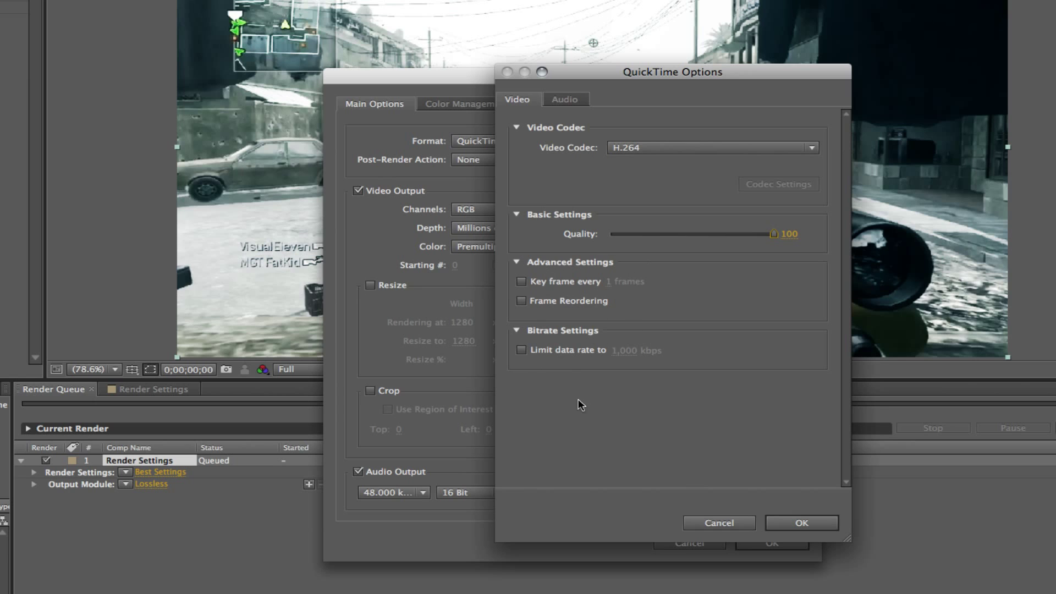
{"action": "left_click", "coordinate": [786, 521]}
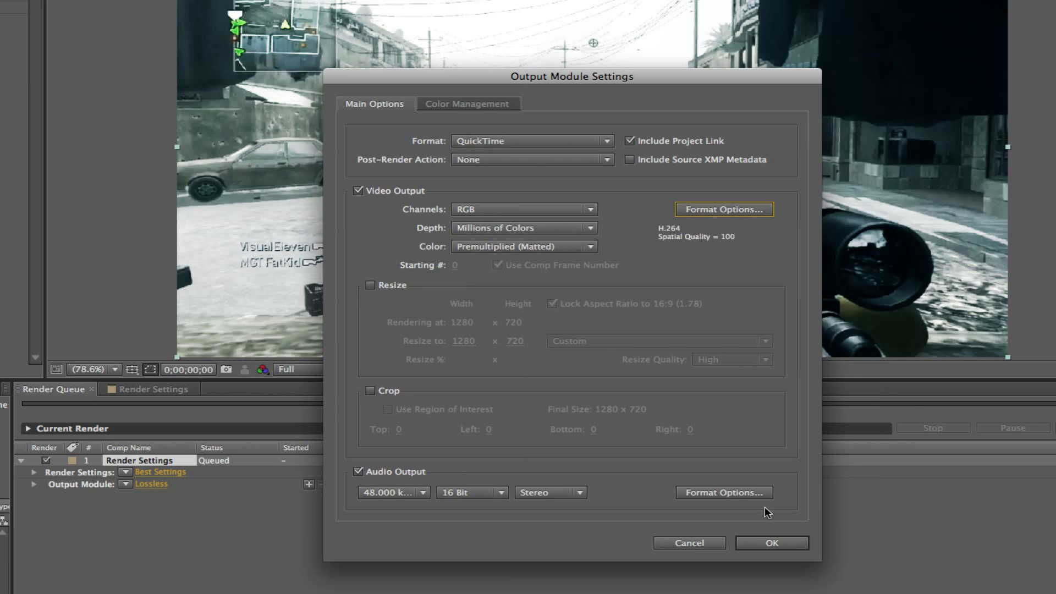
Confirm the output module, then set a custom render frame rate of 29.97
{"action": "left_click", "coordinate": [789, 543]}
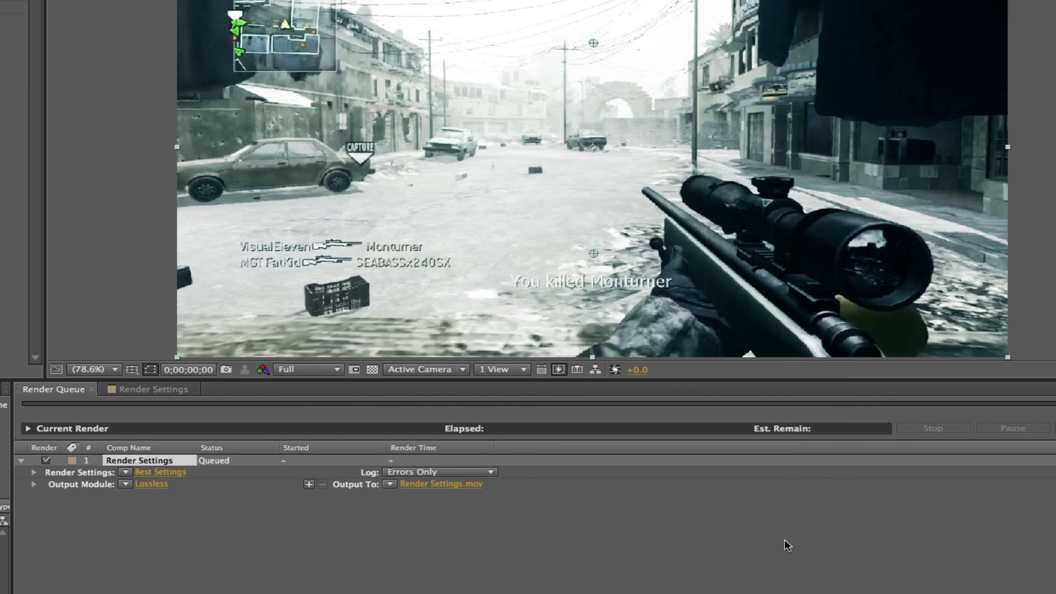
{"action": "left_click", "coordinate": [159, 470]}
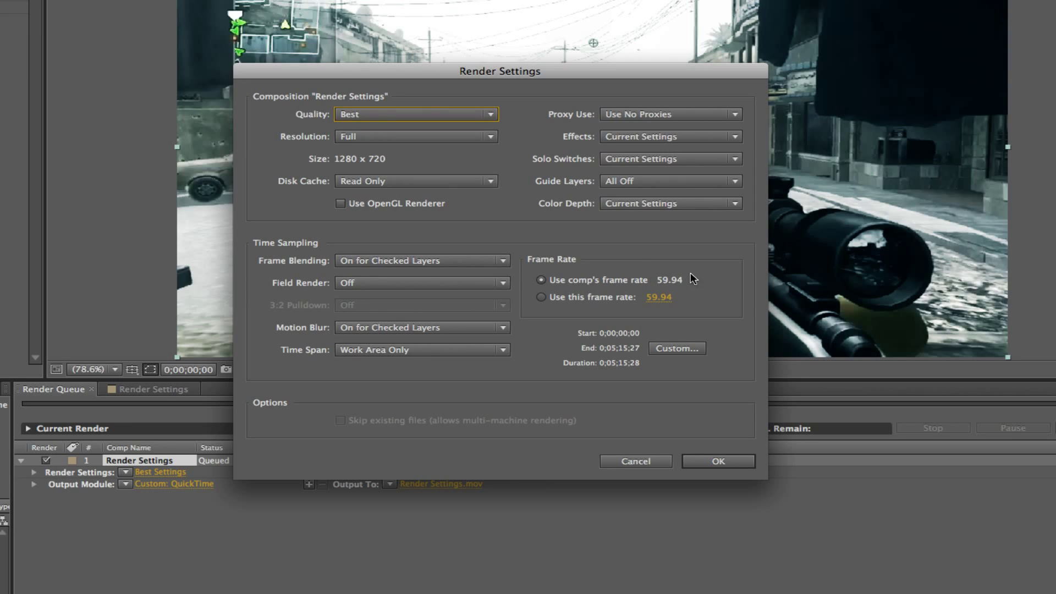
{"action": "left_click", "coordinate": [542, 297]}
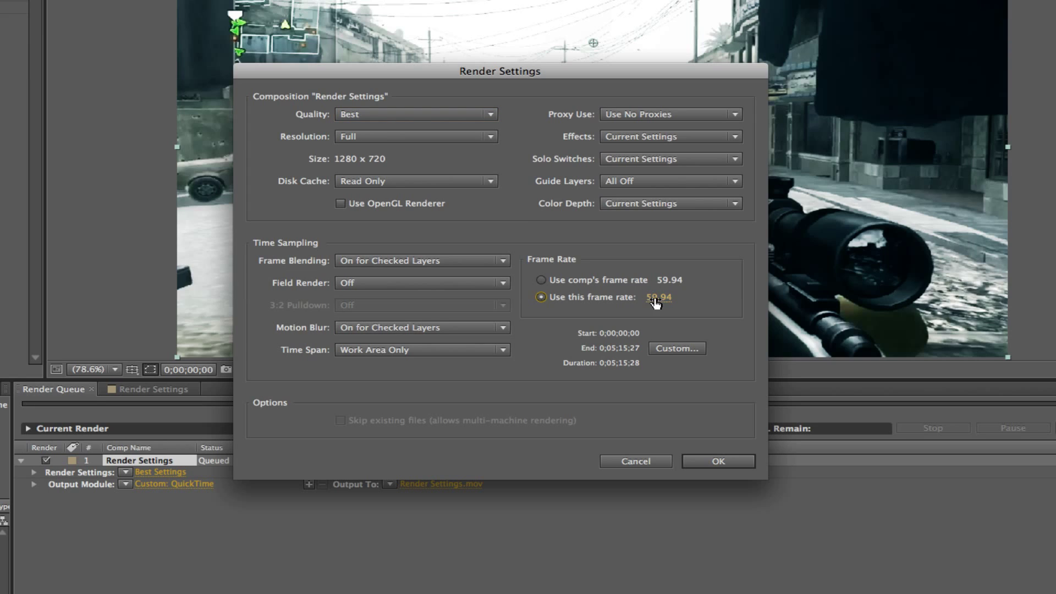
{"action": "left_click", "coordinate": [657, 299]}
{"action": "type", "text": "29.97"}
{"action": "key", "text": "Return"}
Keep render quality at Best and frame blending on for checked layers
{"action": "left_click", "coordinate": [376, 139]}
{"action": "left_click", "coordinate": [365, 112]}
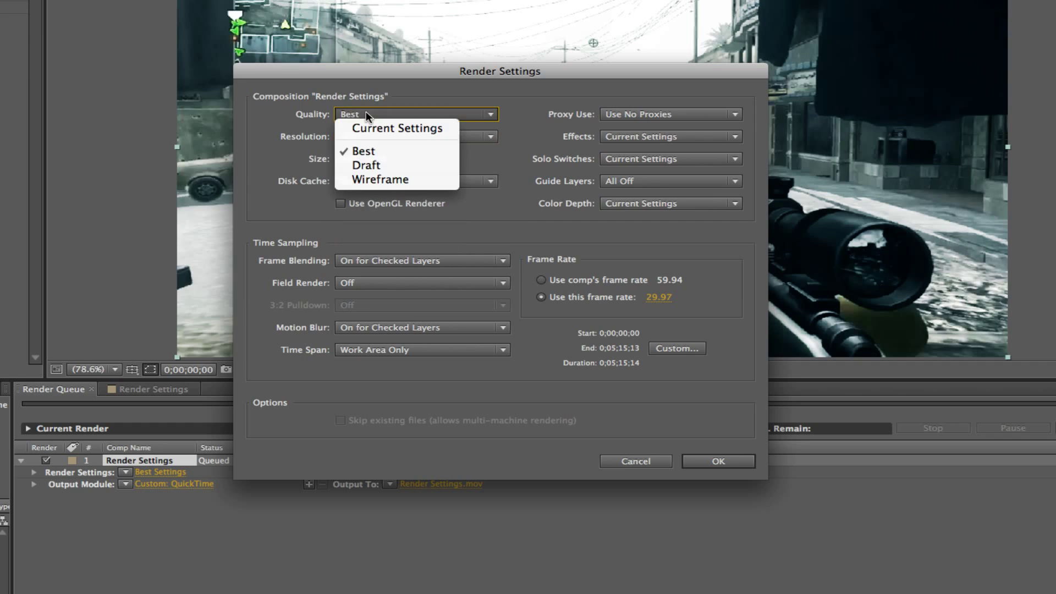
{"action": "left_click", "coordinate": [365, 111]}
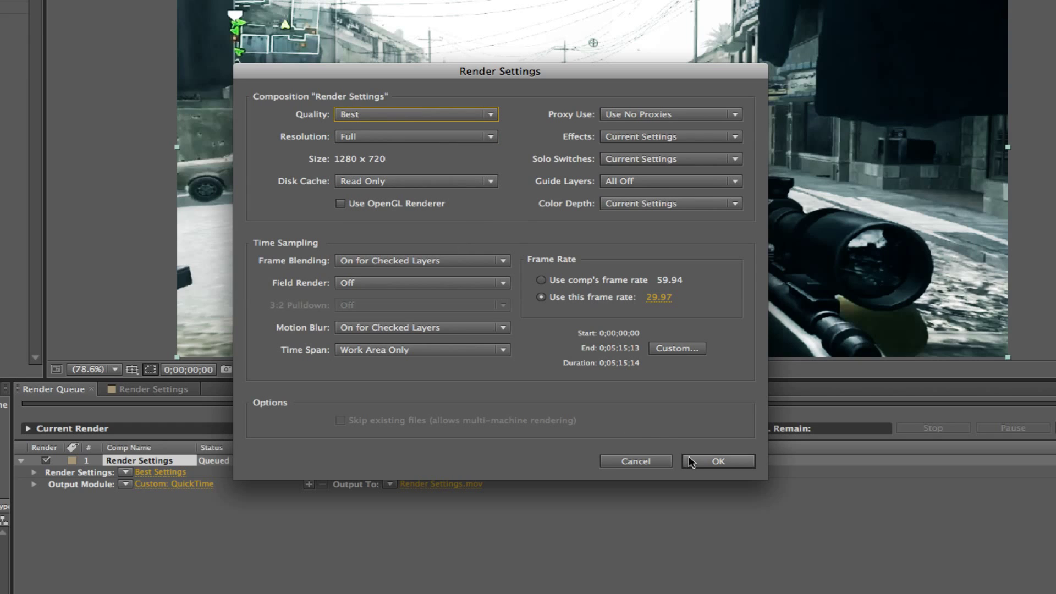
{"action": "left_click", "coordinate": [371, 258]}
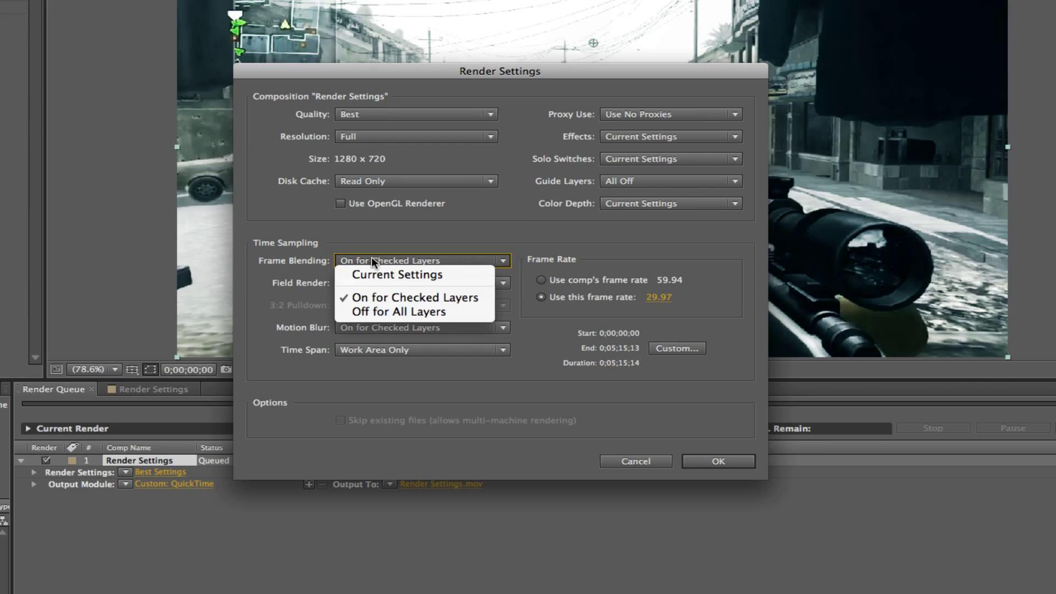
{"action": "left_click", "coordinate": [399, 296]}
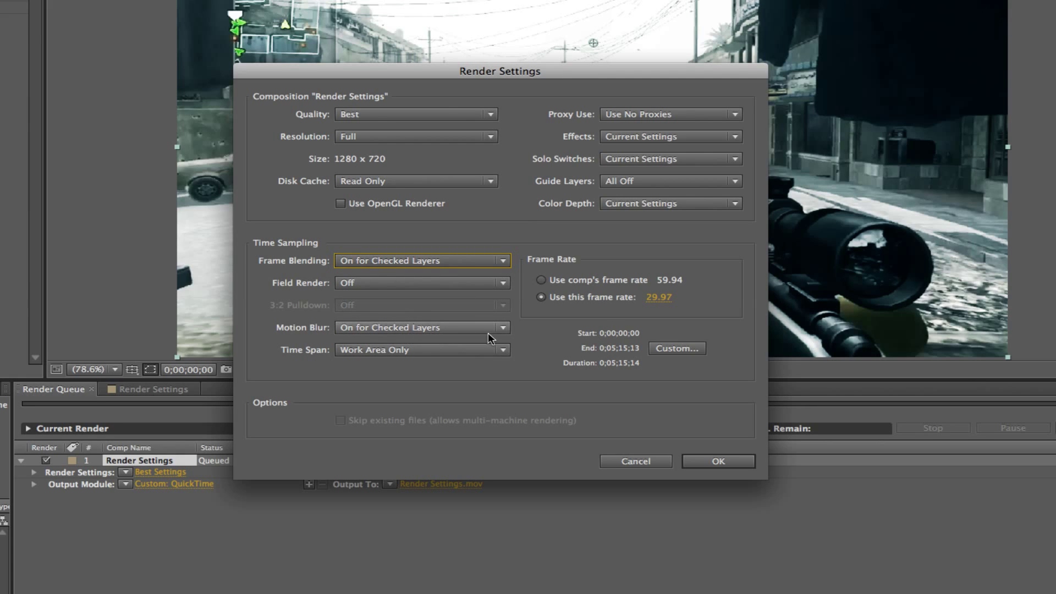
{"action": "left_click", "coordinate": [705, 457]}
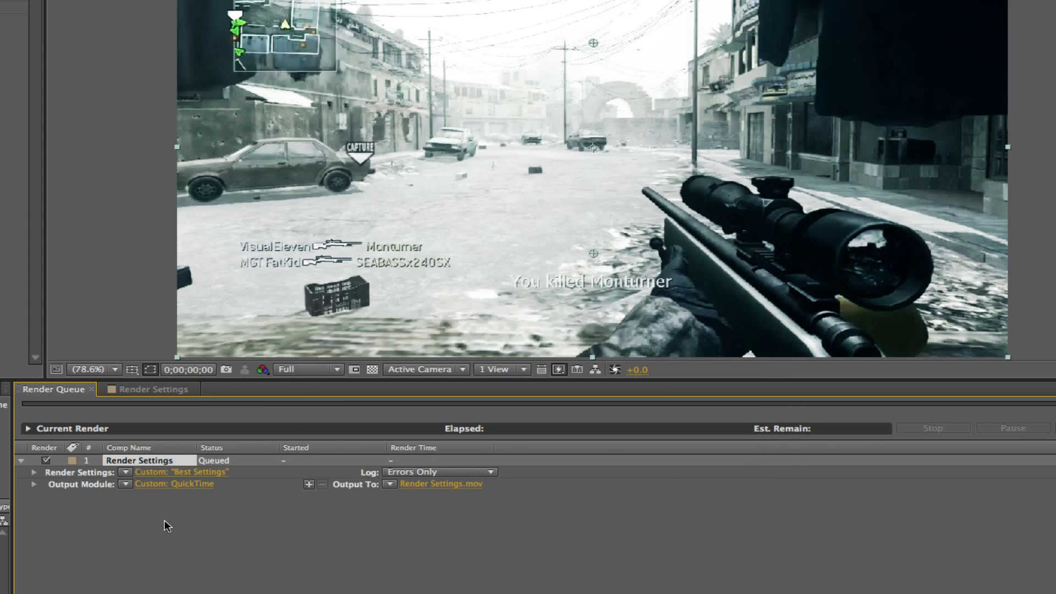
{"action": "left_click", "coordinate": [124, 484]}
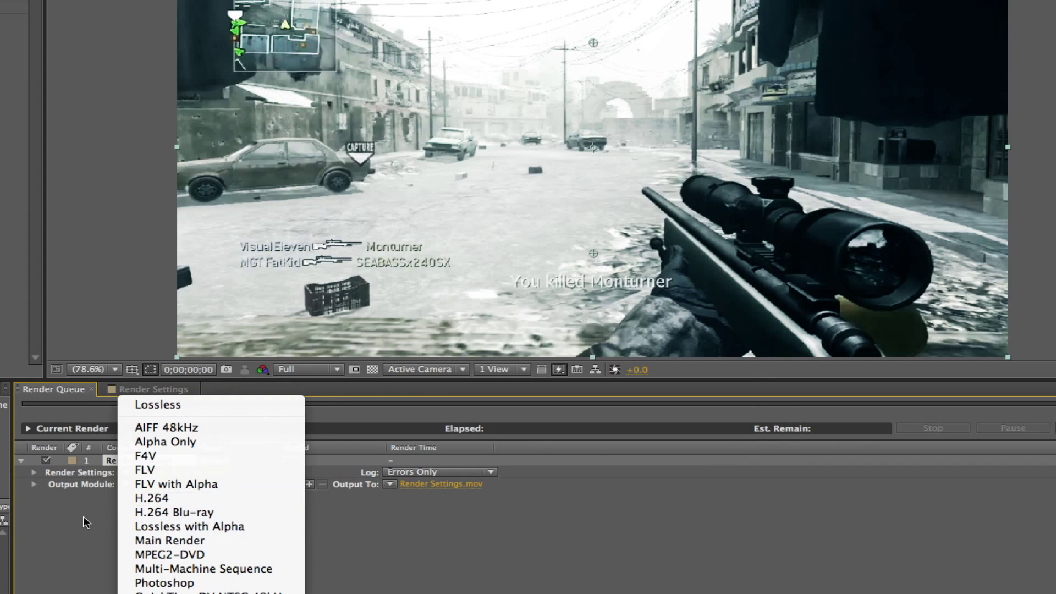
{"action": "left_click", "coordinate": [125, 483]}
{"action": "left_click", "coordinate": [124, 482]}
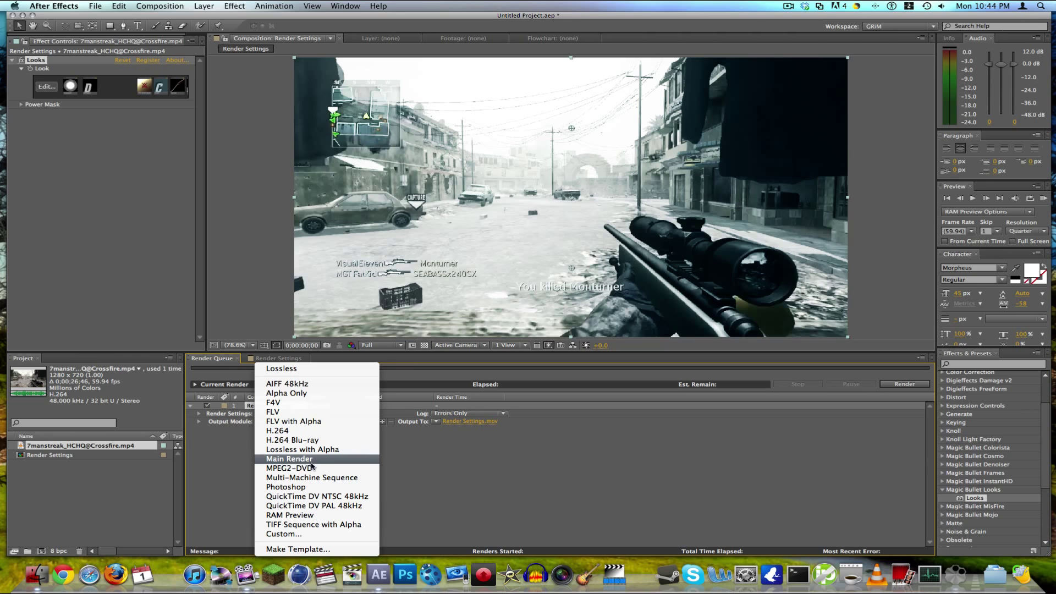
{"action": "left_click", "coordinate": [295, 462]}
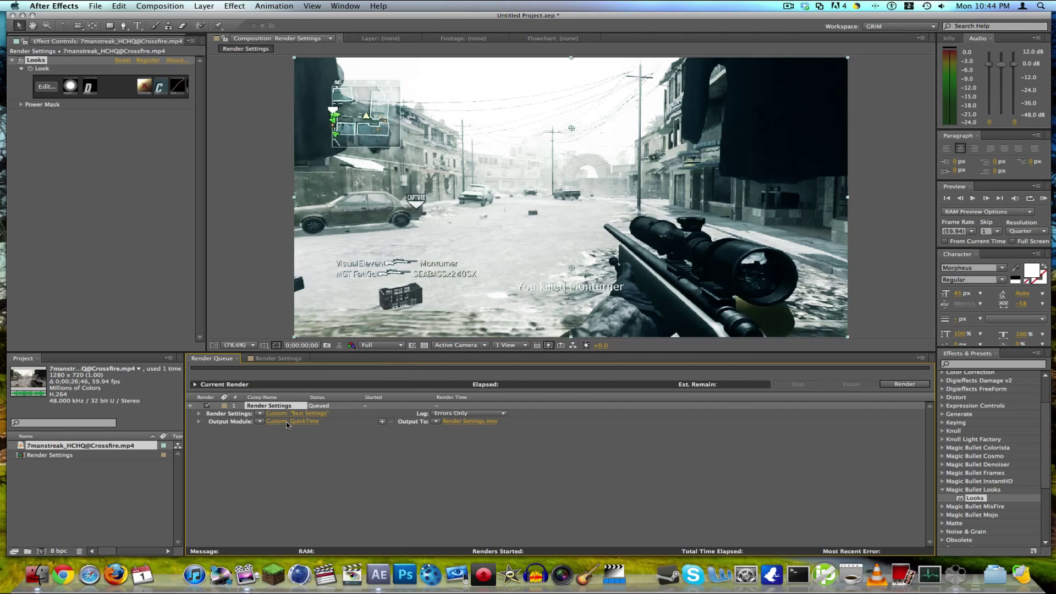
{"action": "left_click", "coordinate": [286, 423]}
{"action": "left_click", "coordinate": [686, 462]}
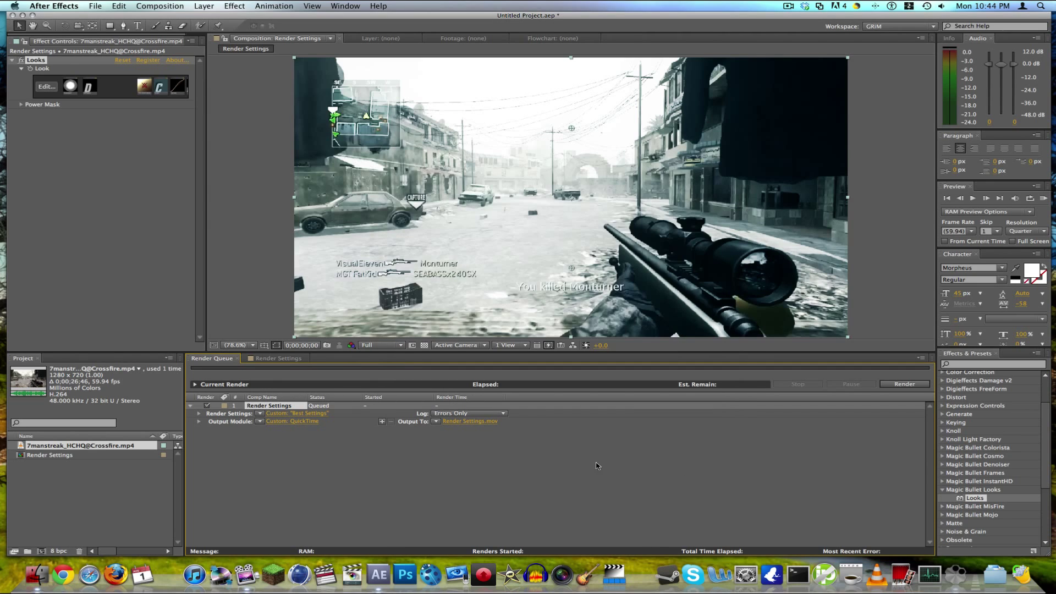
{"action": "left_click", "coordinate": [261, 423]}
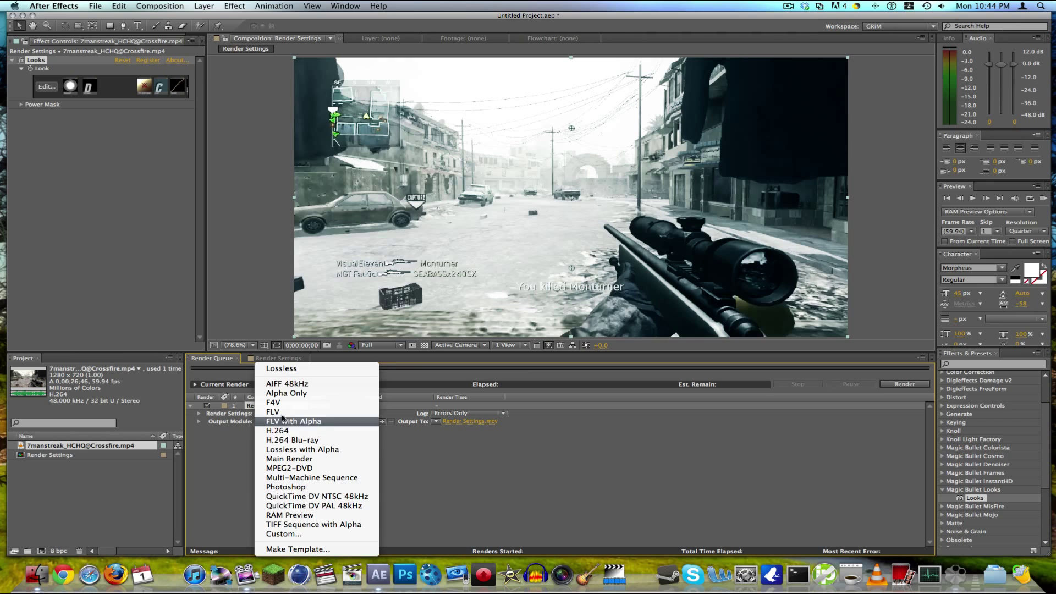
{"action": "left_click", "coordinate": [319, 551]}
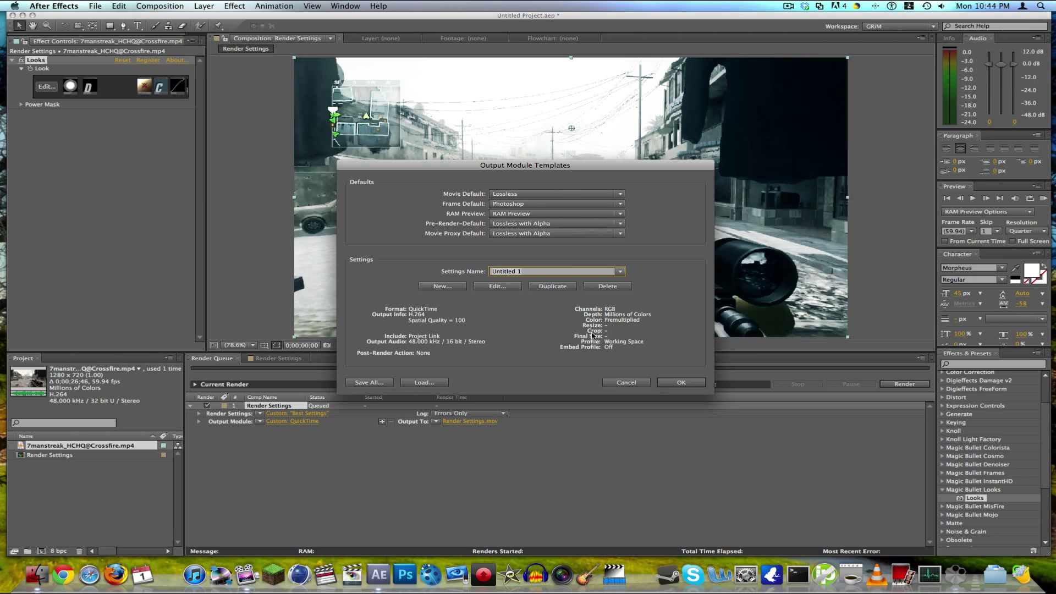
{"action": "left_click", "coordinate": [517, 195]}
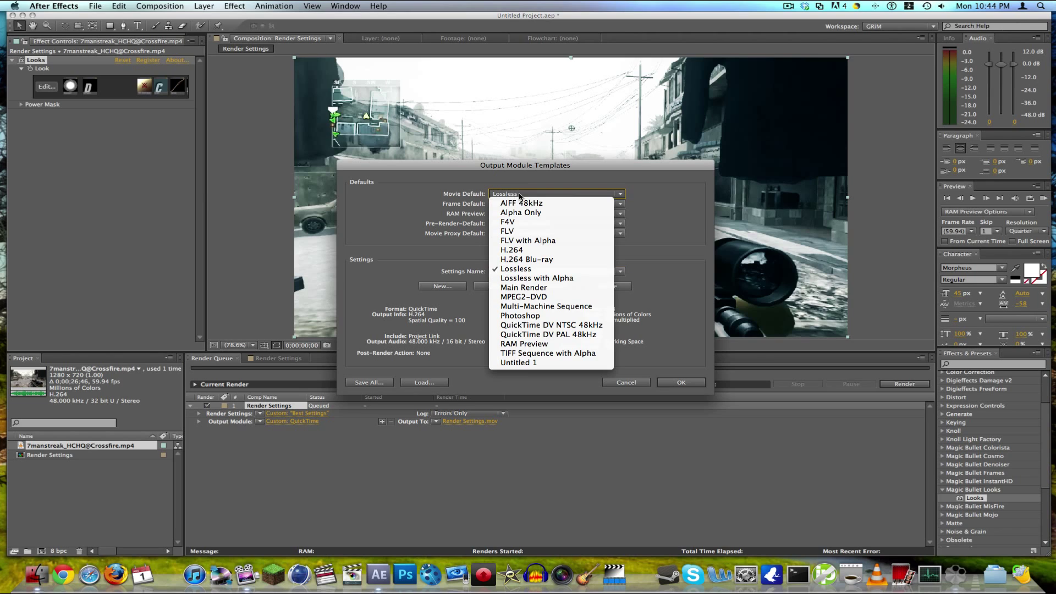
{"action": "key", "text": "Escape"}
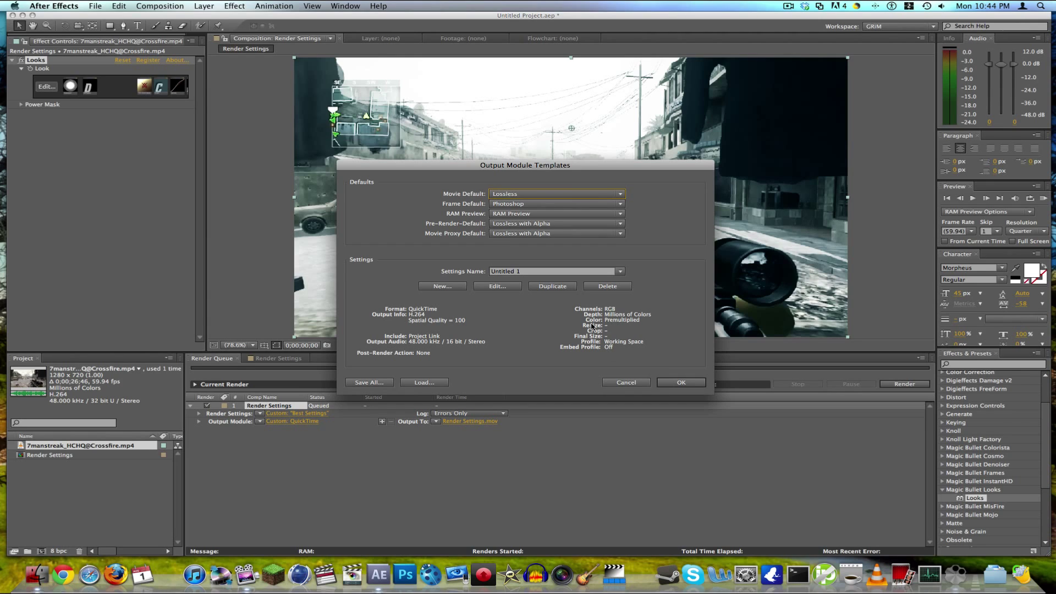
{"action": "left_click", "coordinate": [551, 274]}
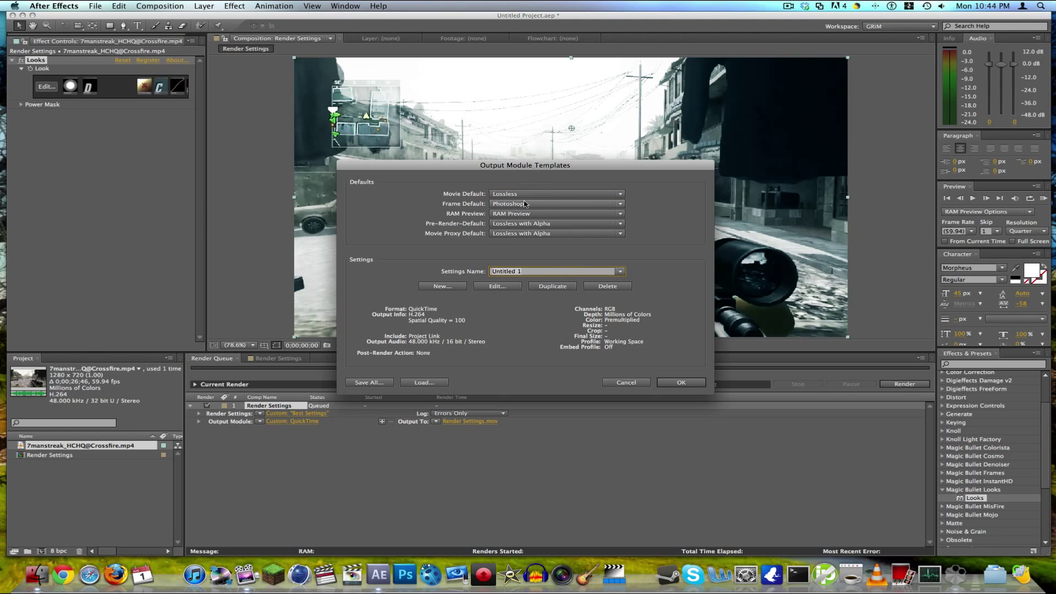
Switch the queued comp's output module to Main Render
{"action": "left_click", "coordinate": [625, 380]}
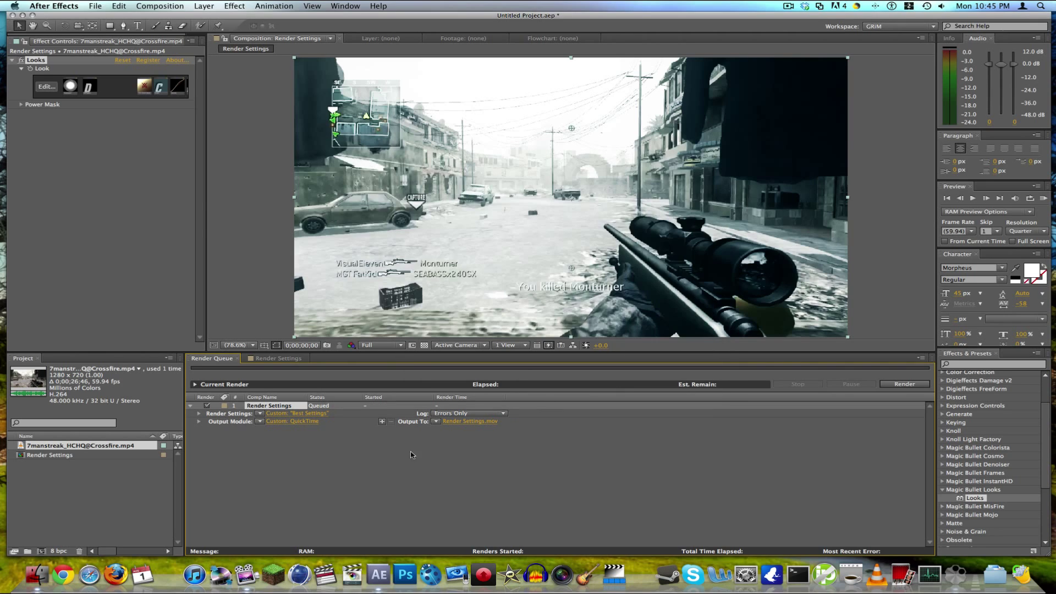
{"action": "left_click", "coordinate": [259, 421]}
{"action": "left_click", "coordinate": [283, 466]}
Make Main Render the default movie output template and save the defaults
{"action": "left_click", "coordinate": [259, 421]}
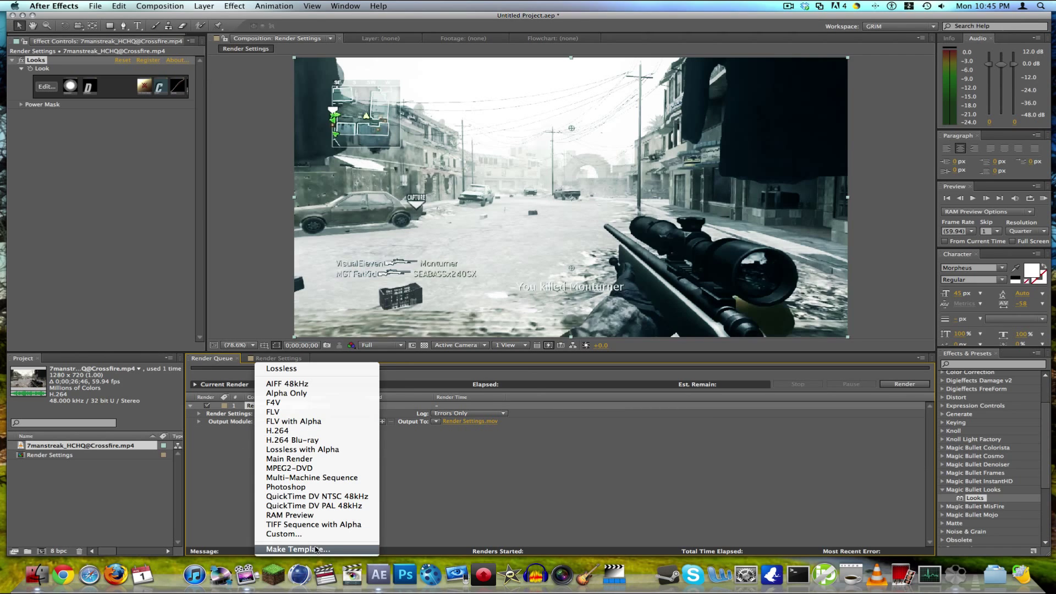
{"action": "left_click", "coordinate": [316, 549]}
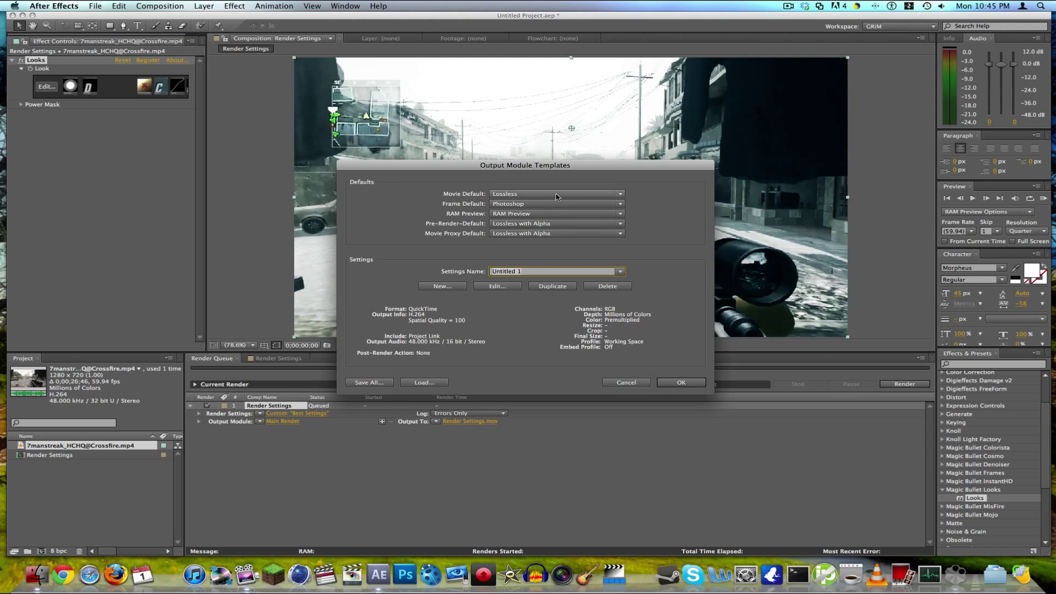
{"action": "left_click", "coordinate": [557, 197]}
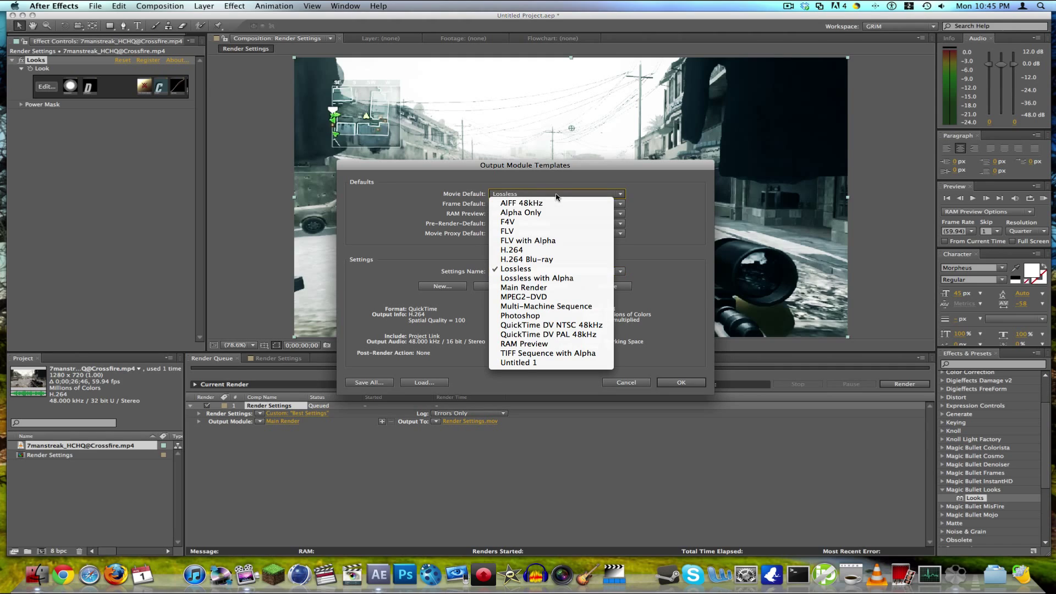
{"action": "left_click", "coordinate": [531, 288]}
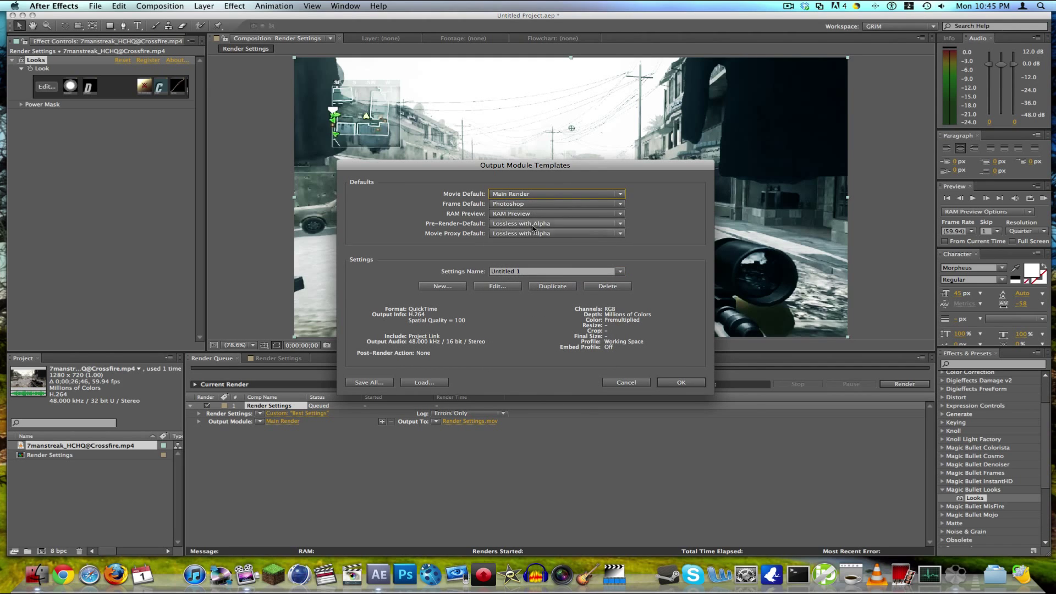
{"action": "left_click", "coordinate": [681, 383]}
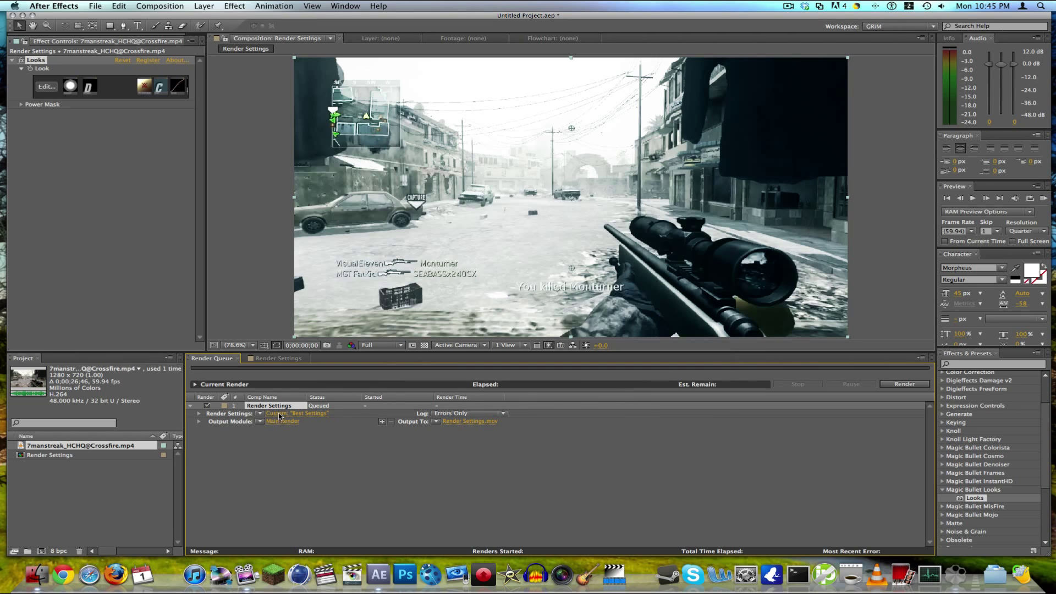
Set Main Render as the Movie Default in the template editor and save again
{"action": "left_click", "coordinate": [259, 421]}
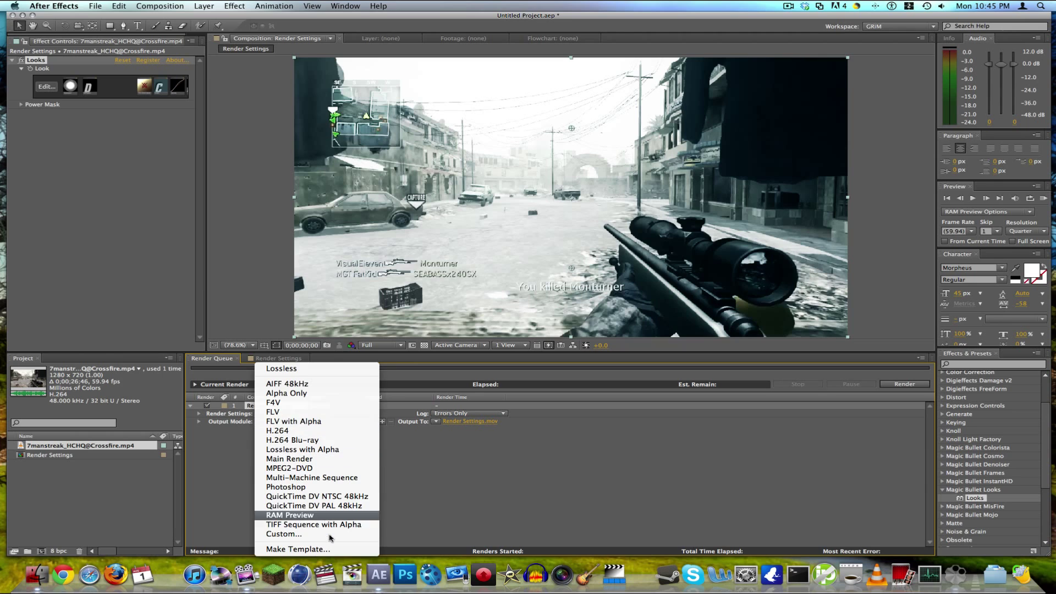
{"action": "left_click", "coordinate": [330, 552]}
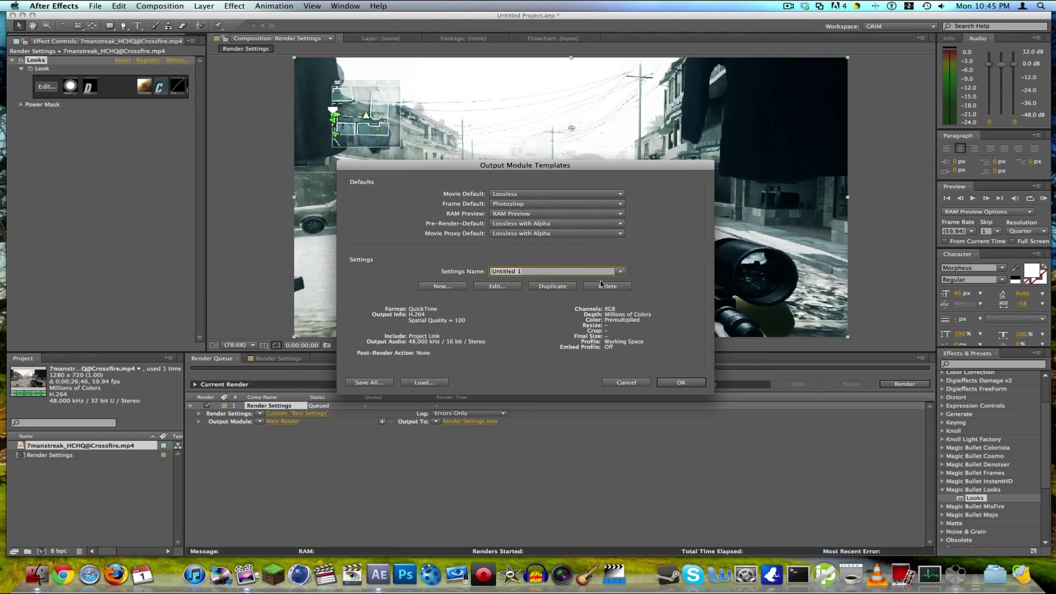
{"action": "left_click", "coordinate": [571, 195]}
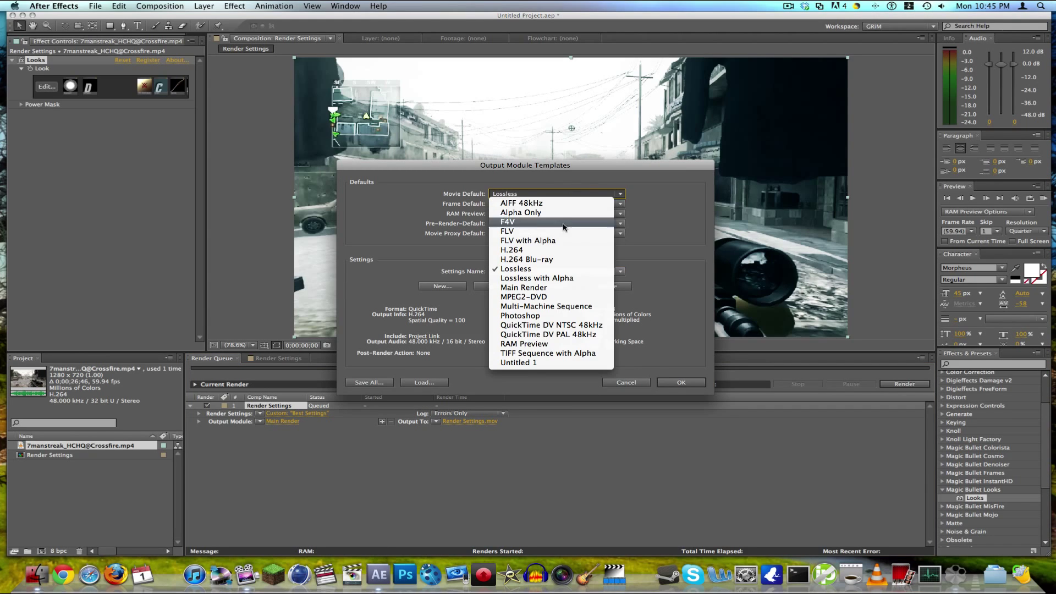
{"action": "left_click", "coordinate": [560, 287]}
{"action": "left_click", "coordinate": [679, 383]}
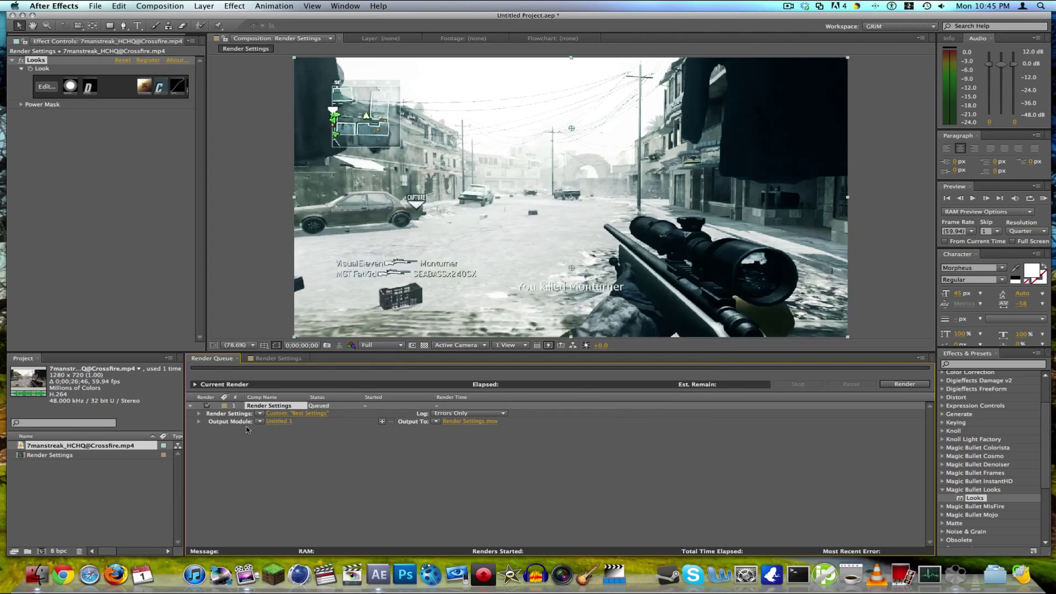
Check that the queued comp's output module is Untitled 1, leaving settings unchanged
{"action": "left_click", "coordinate": [269, 423]}
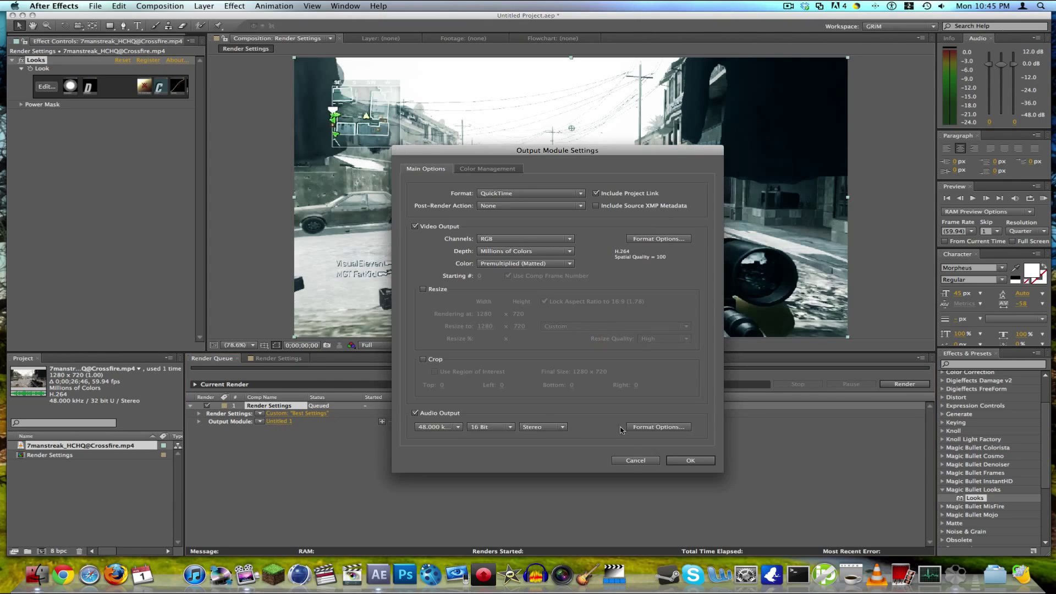
{"action": "left_click", "coordinate": [635, 460]}
{"action": "left_click", "coordinate": [260, 422]}
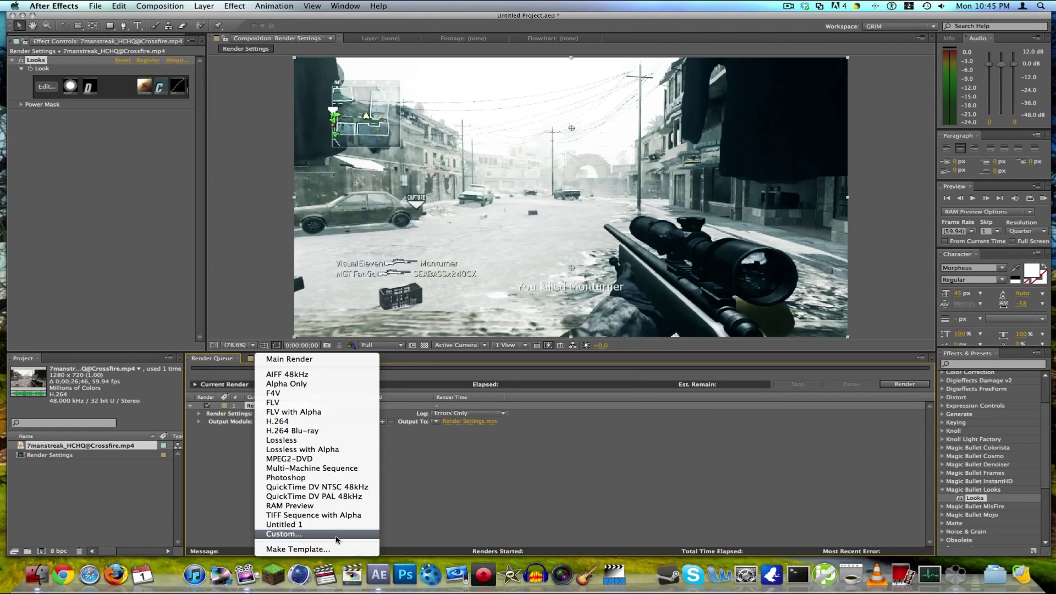
{"action": "left_click", "coordinate": [444, 501]}
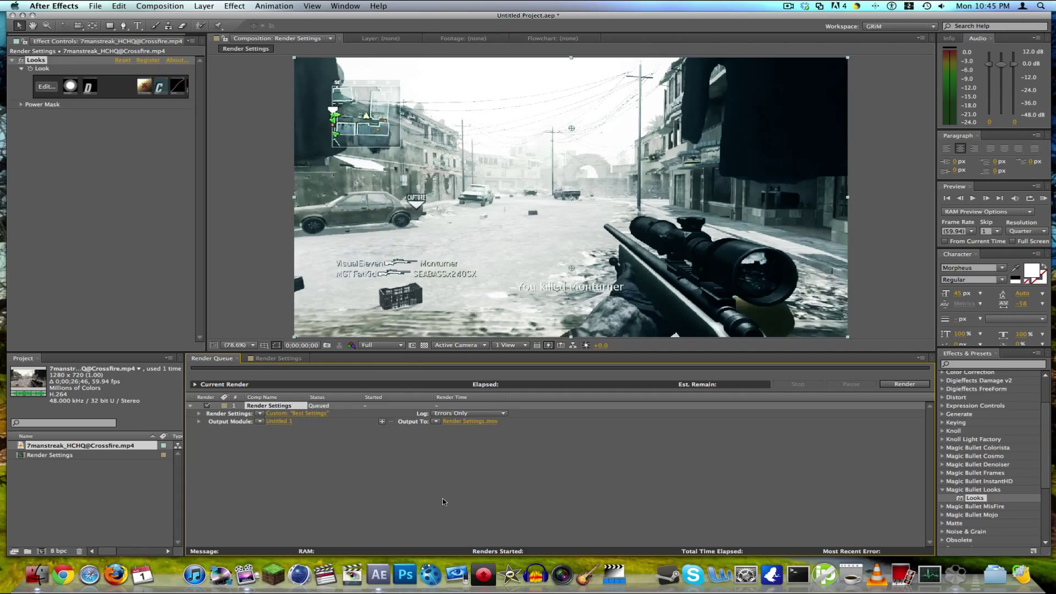